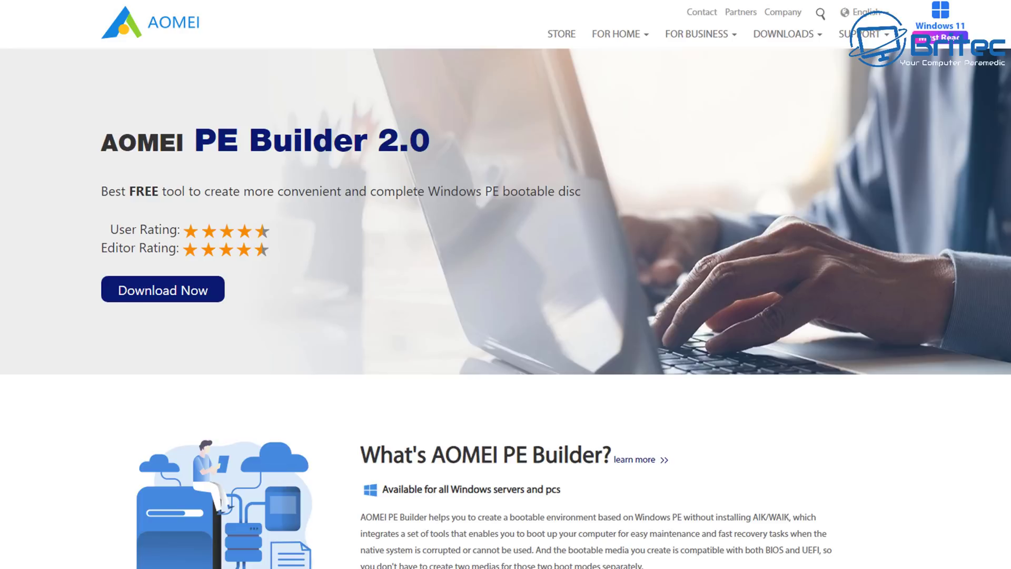
Scroll down the AOMEI PE Builder 2.0 page in Edge to its feature cards.
scroll(506, 284, down, 5)
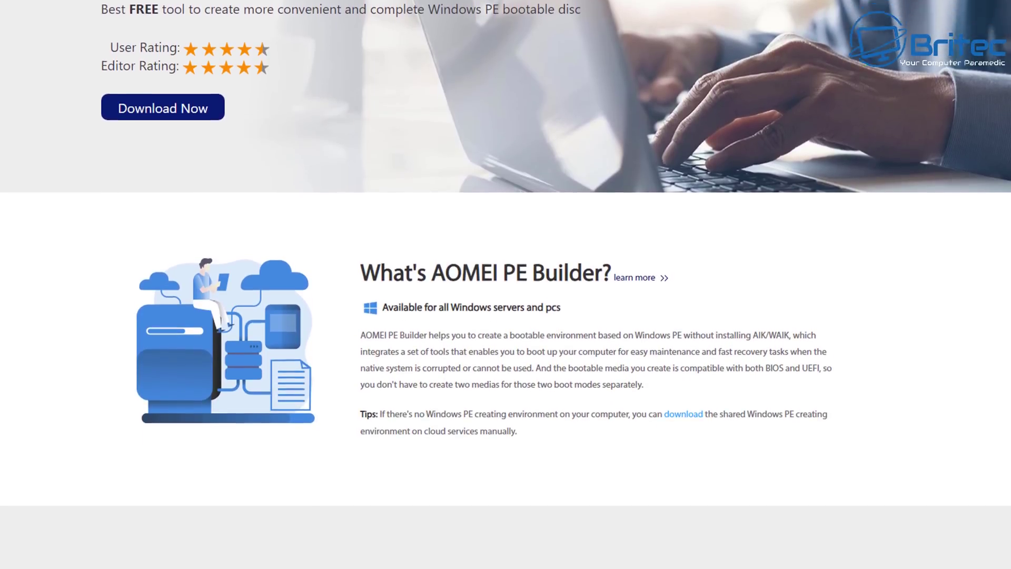
scroll(505, 284, down, 2)
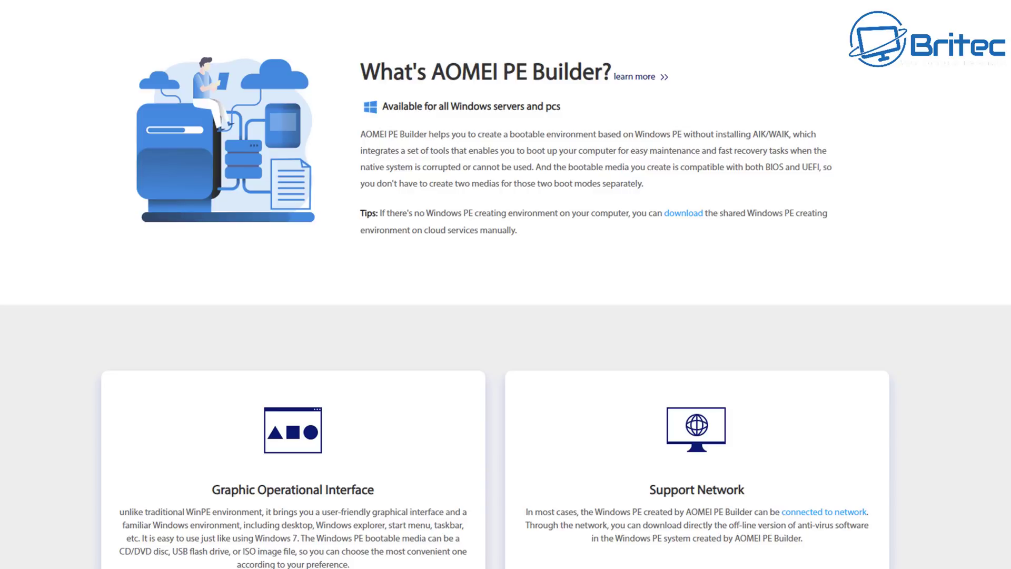
scroll(505, 284, down, 10)
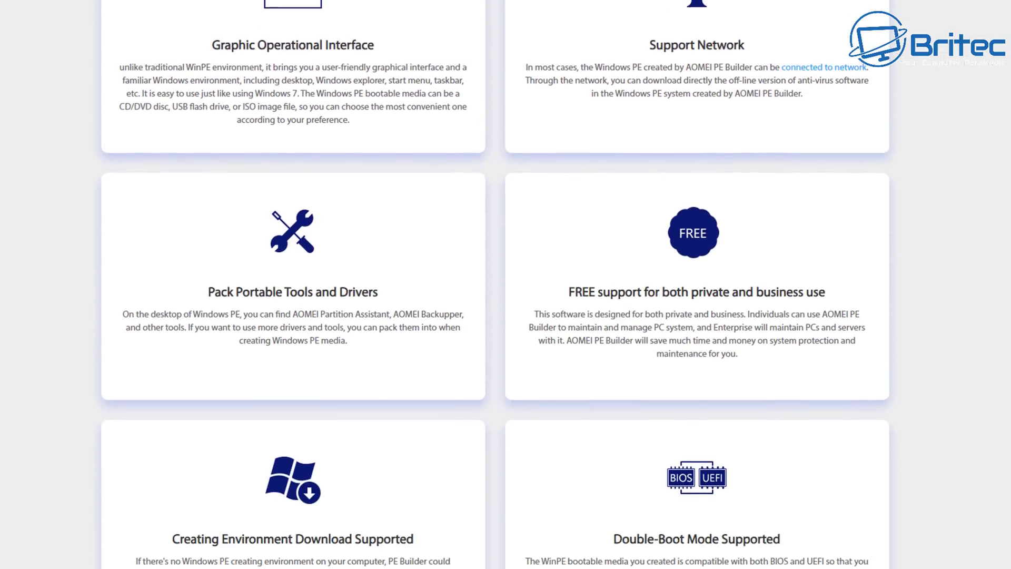
scroll(505, 285, down, 2)
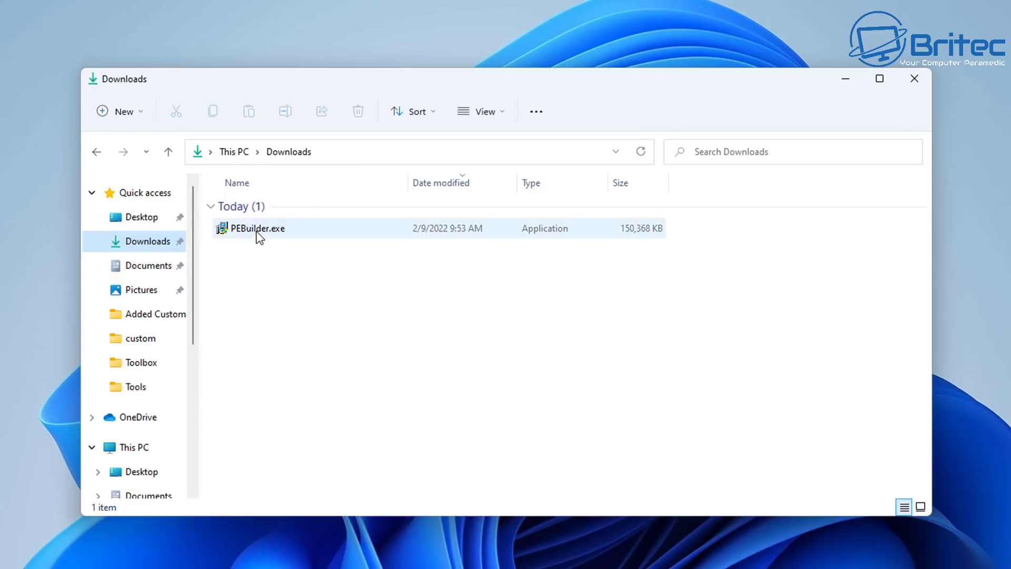
Run PEBuilder.exe and install AOMEI PE Builder 2.0 with default folders and a desktop icon.
click(258, 235)
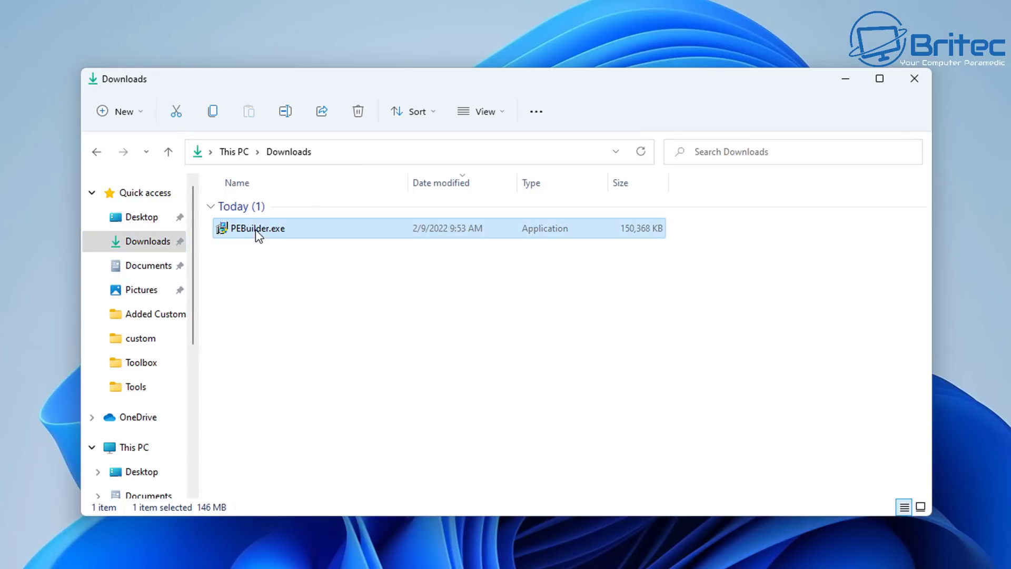
double_click(256, 232)
click(428, 445)
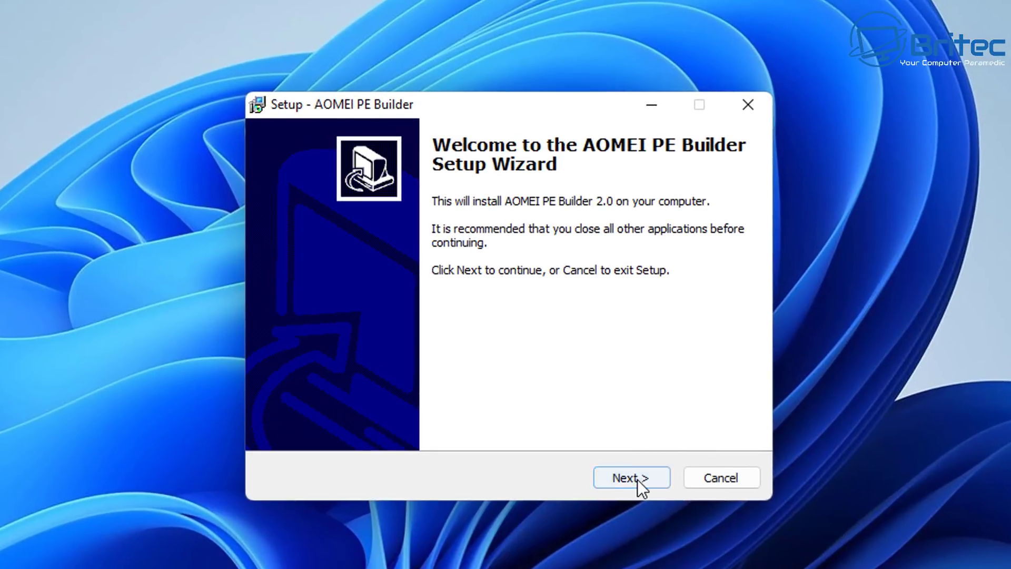
click(637, 479)
click(294, 412)
click(625, 479)
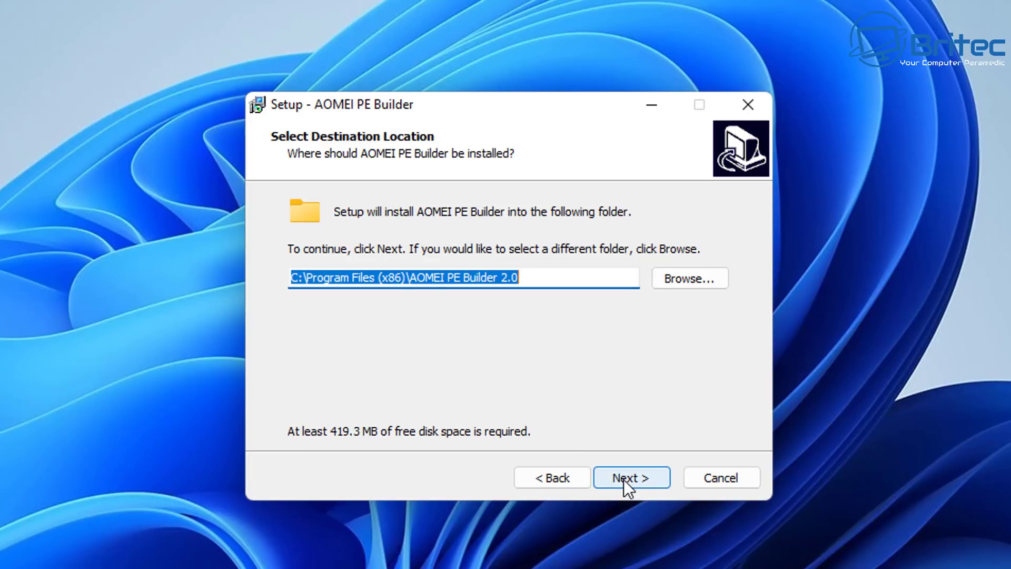
click(624, 479)
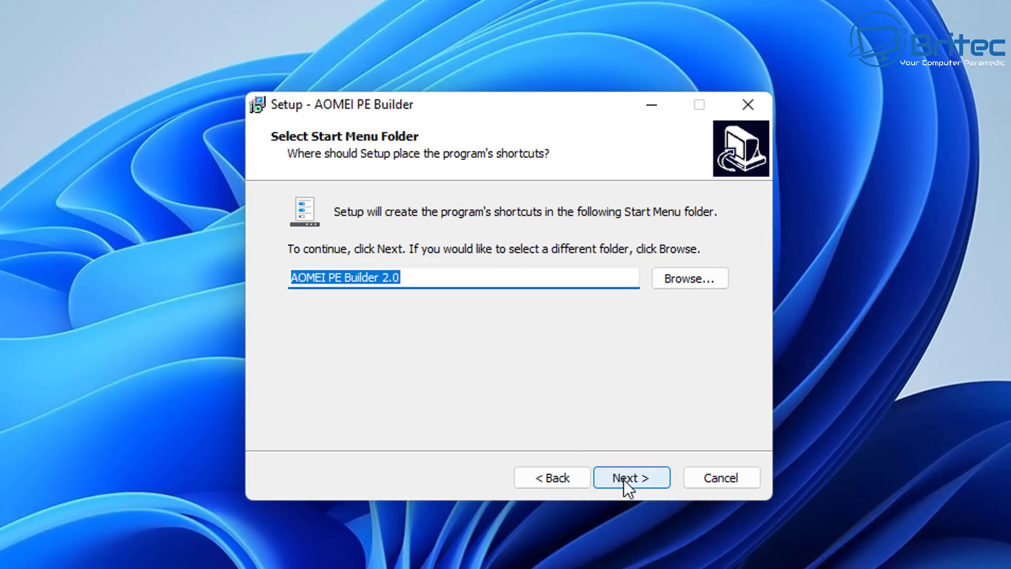
click(623, 479)
click(624, 479)
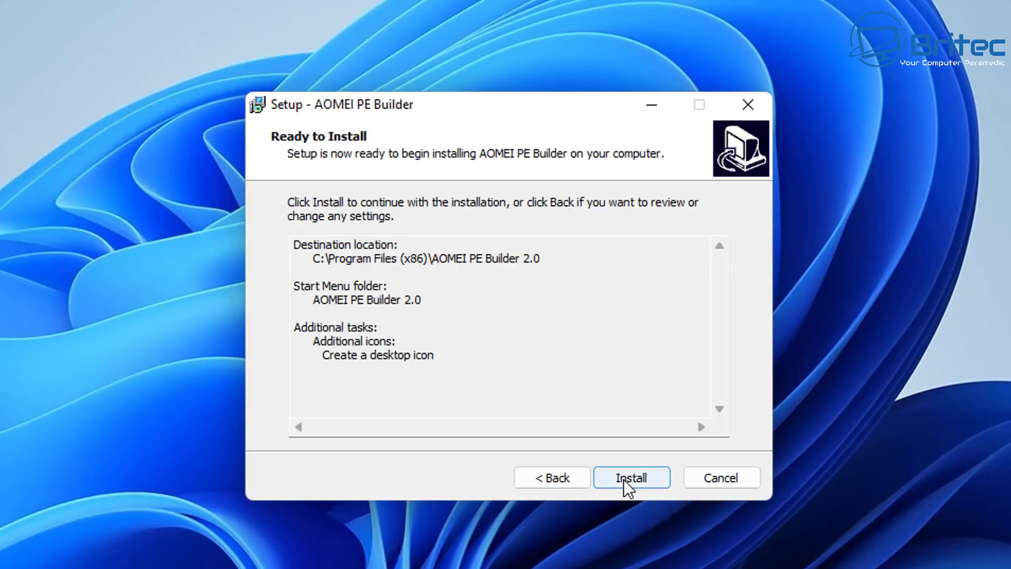
click(623, 479)
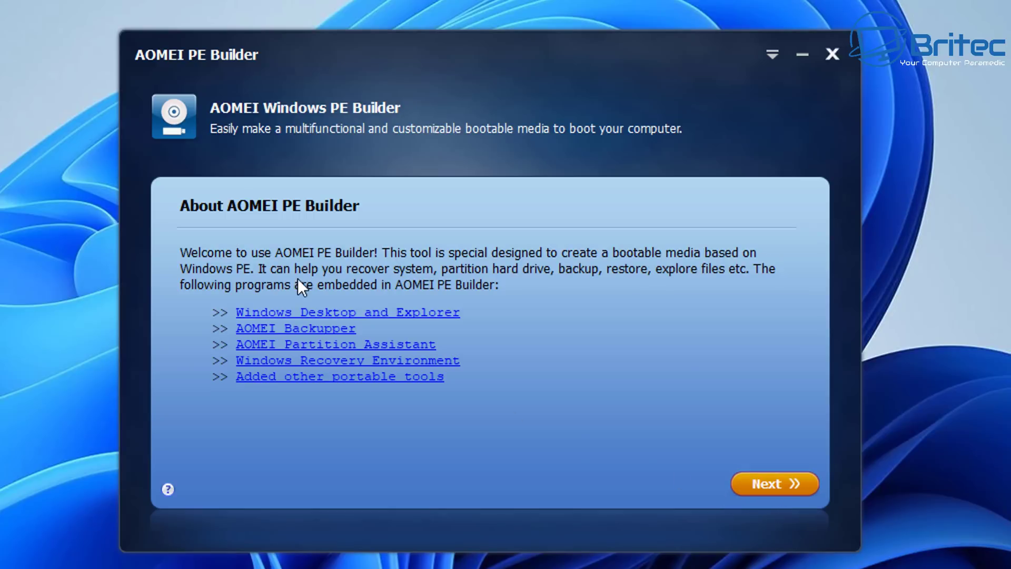
Keep the 64-bit WinPE download and review the Network, File and System tool groups.
click(767, 485)
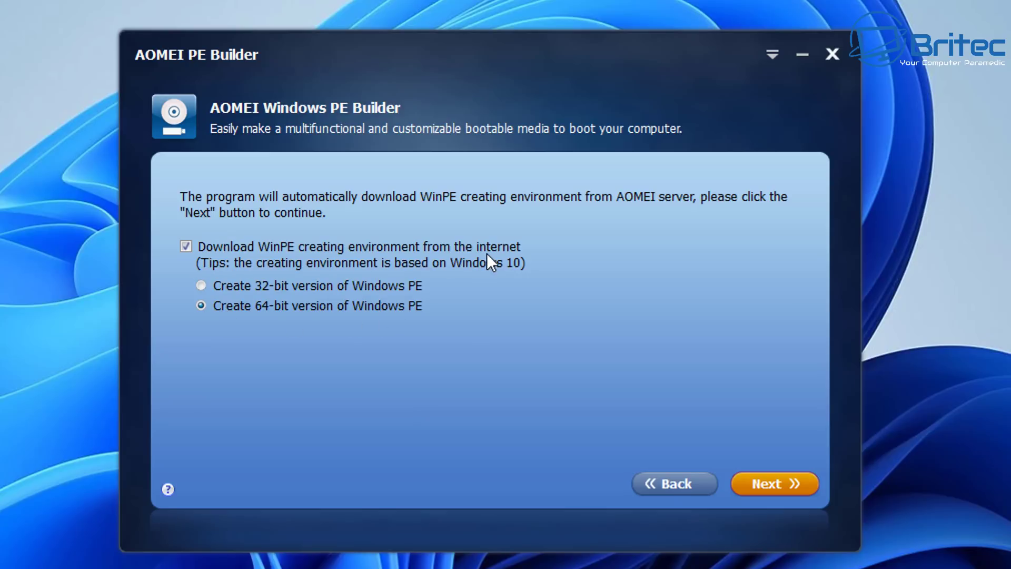
click(791, 485)
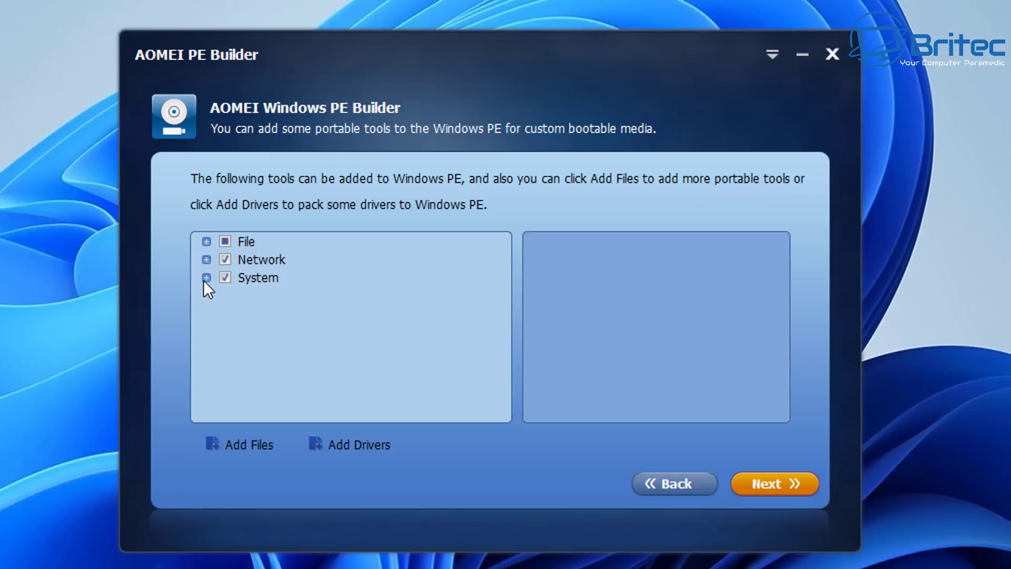
click(207, 259)
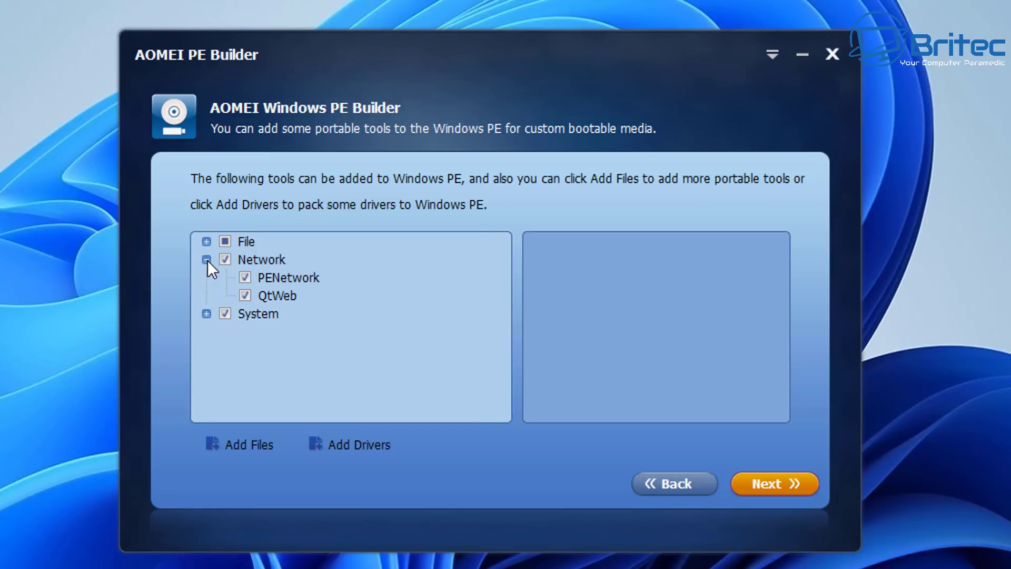
click(206, 260)
click(208, 244)
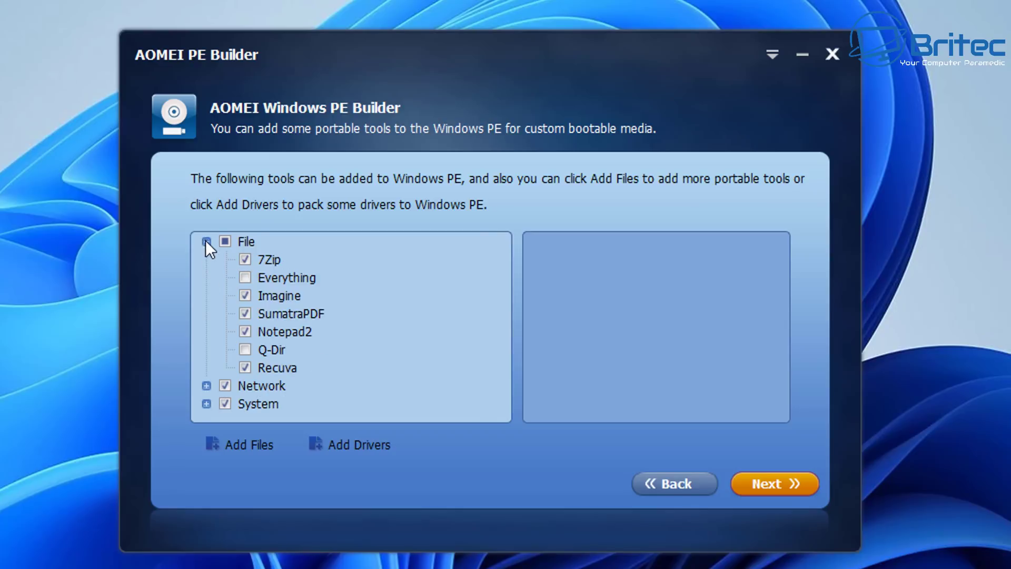
click(207, 241)
click(205, 278)
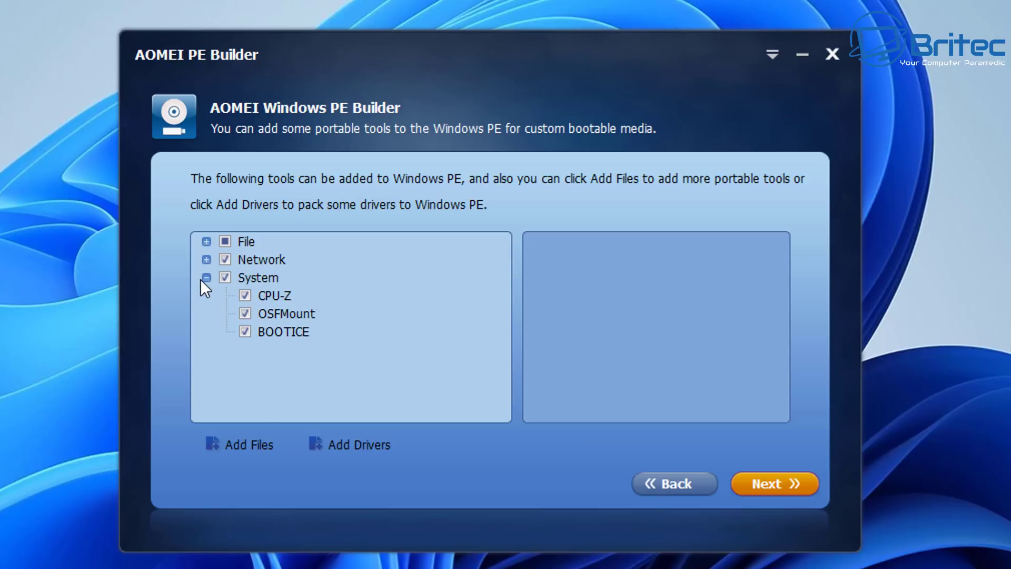
click(205, 278)
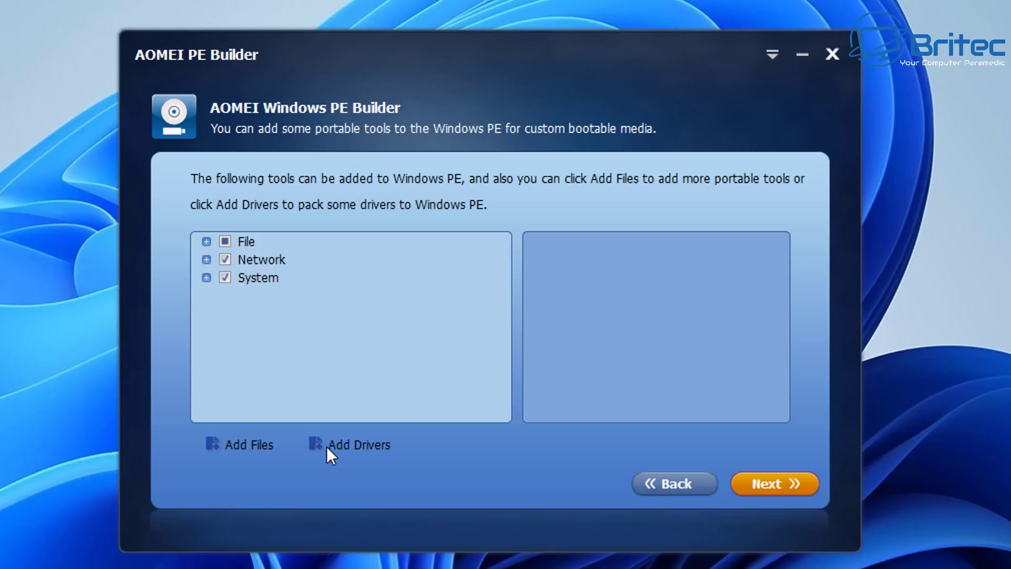
Add the Desktop's Tools folder to the media's extra files under My Tools.
click(243, 443)
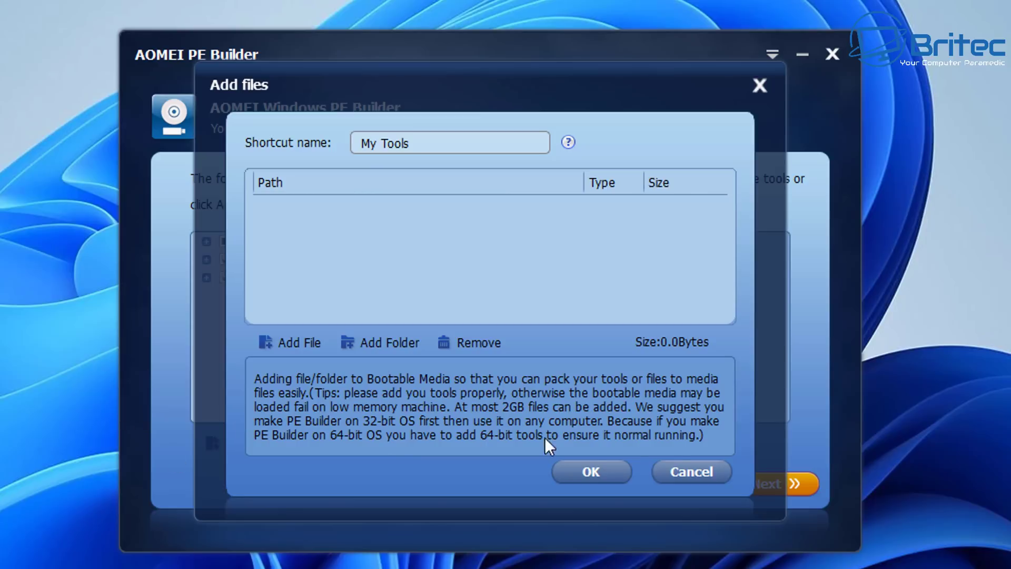
click(393, 342)
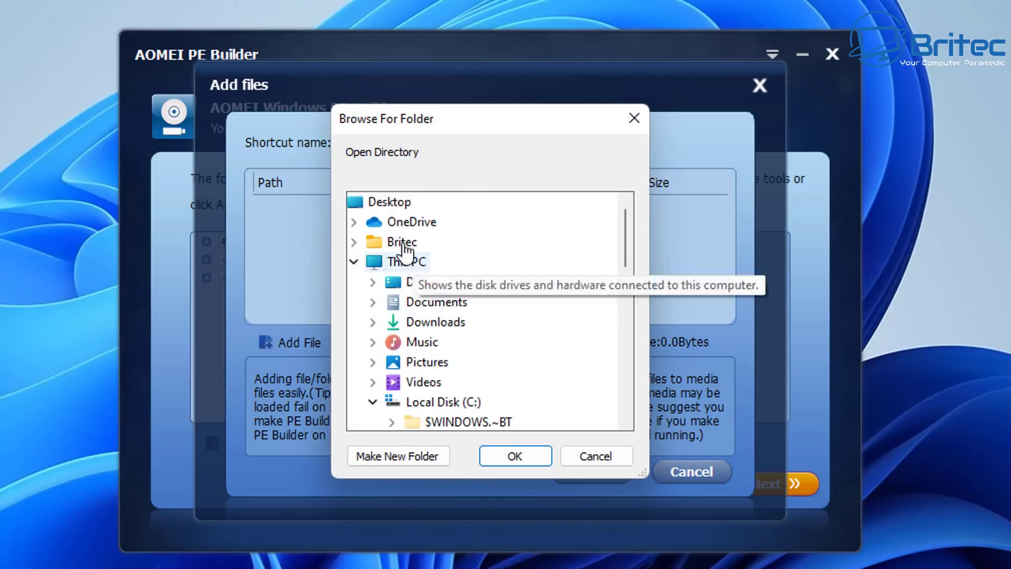
click(431, 284)
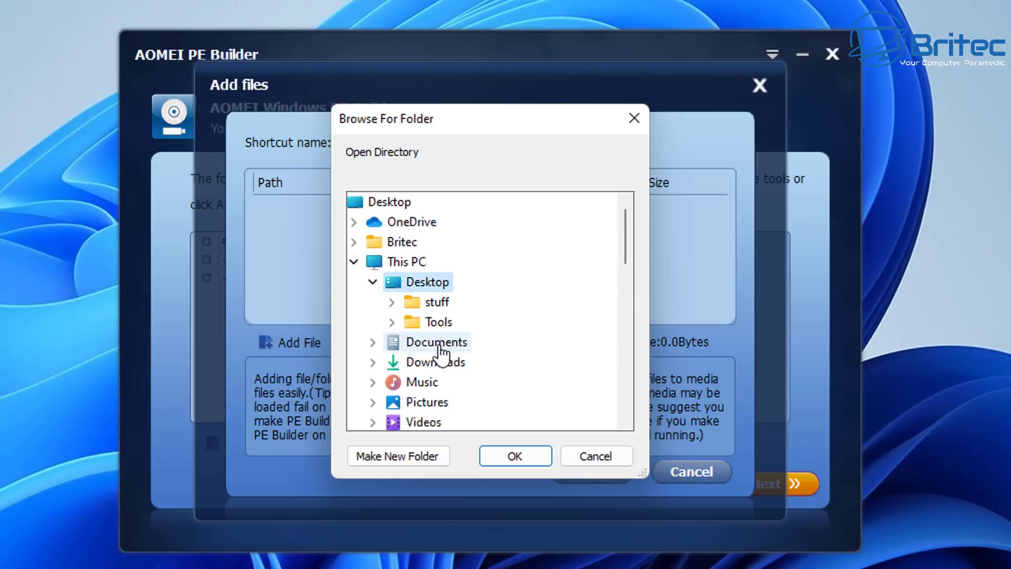
click(435, 321)
click(522, 457)
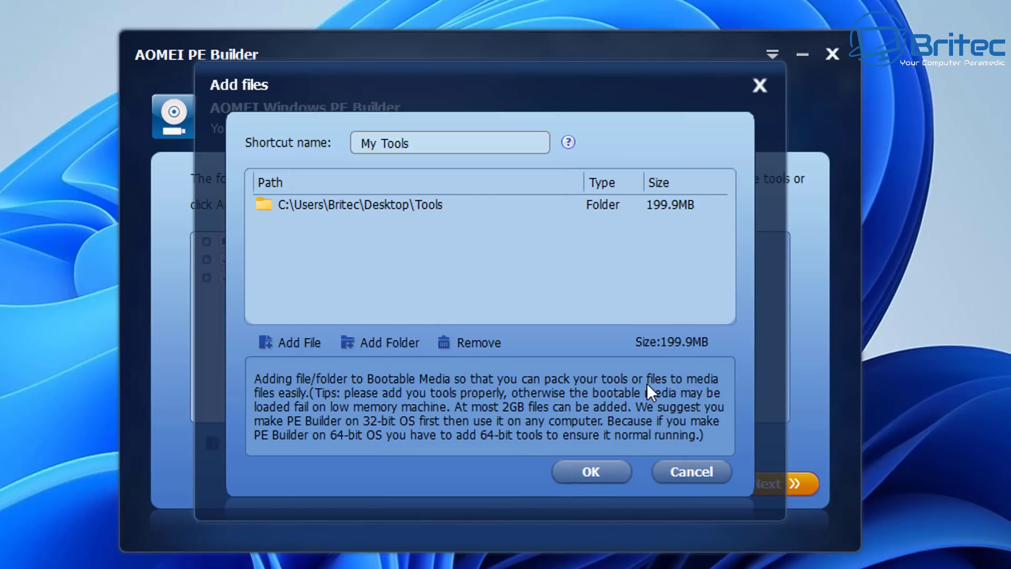
Confirm the added tools and choose export as an ISO file for the output media.
click(613, 469)
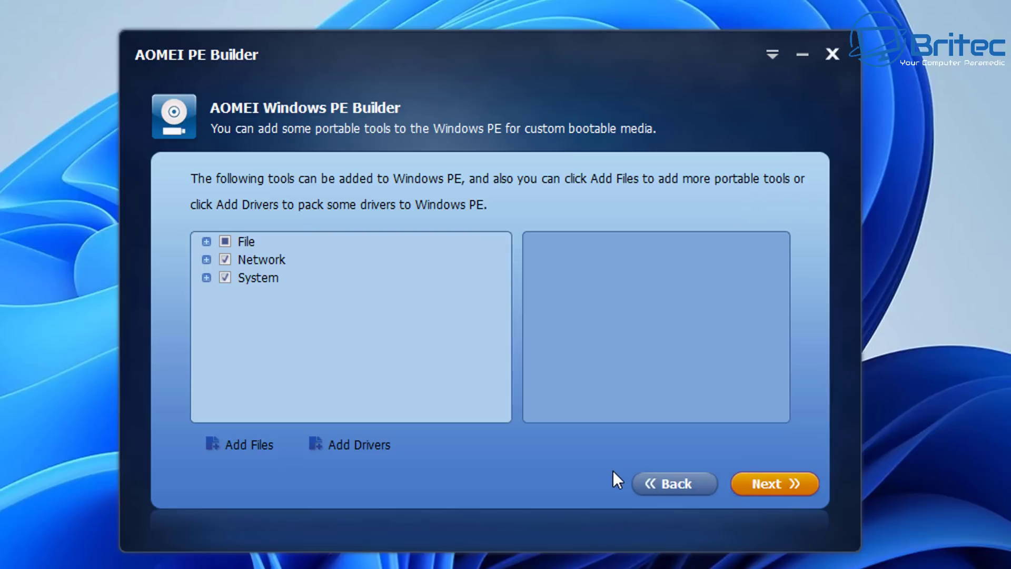
click(775, 485)
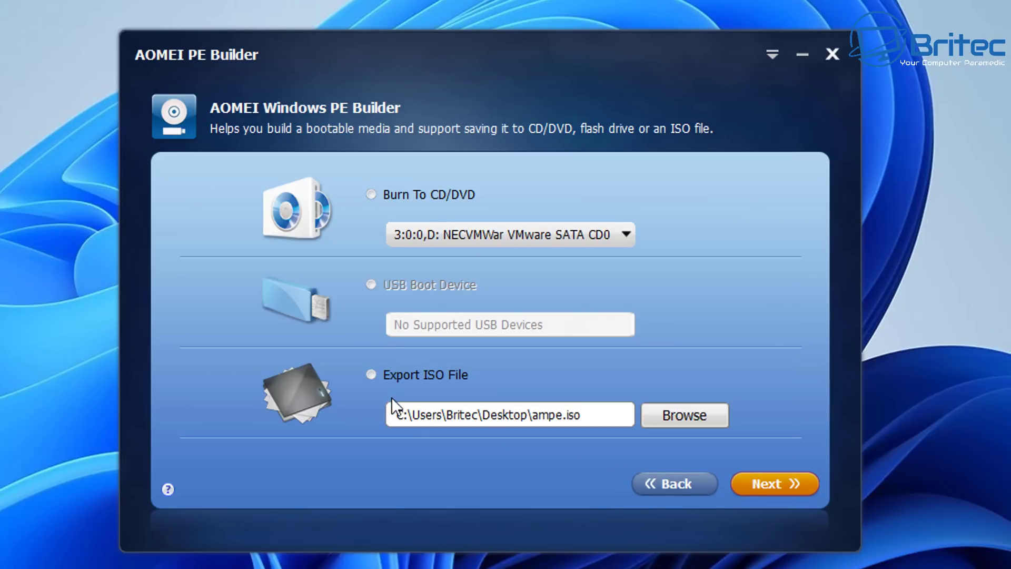
click(371, 375)
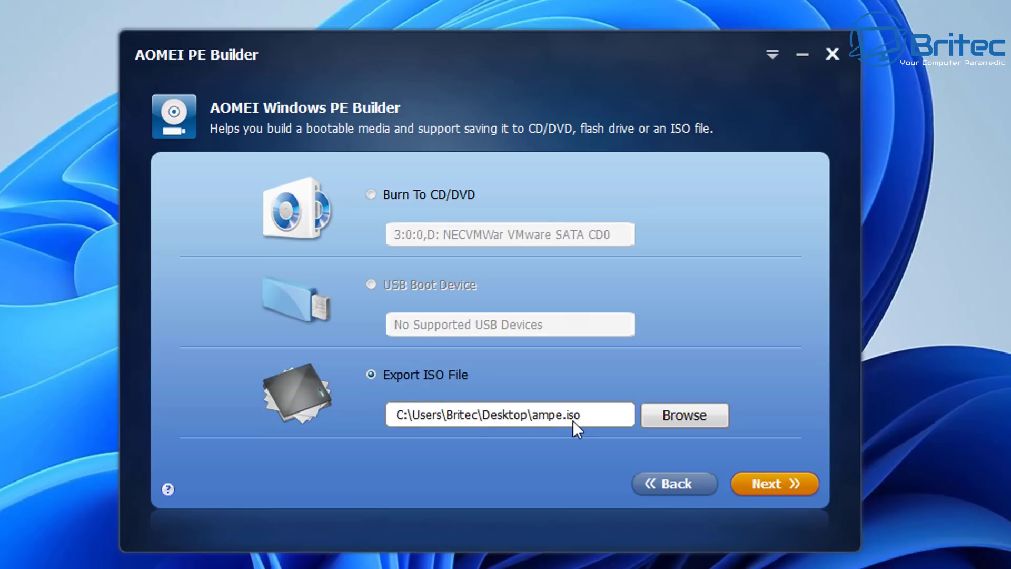
Build ampe.iso and close PE Builder once the build completes.
click(775, 480)
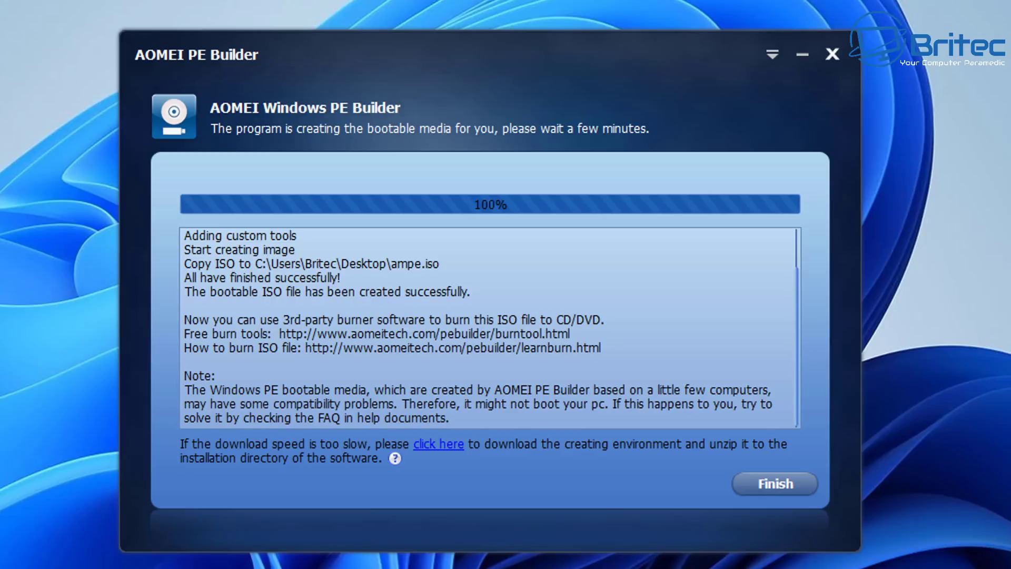
click(767, 482)
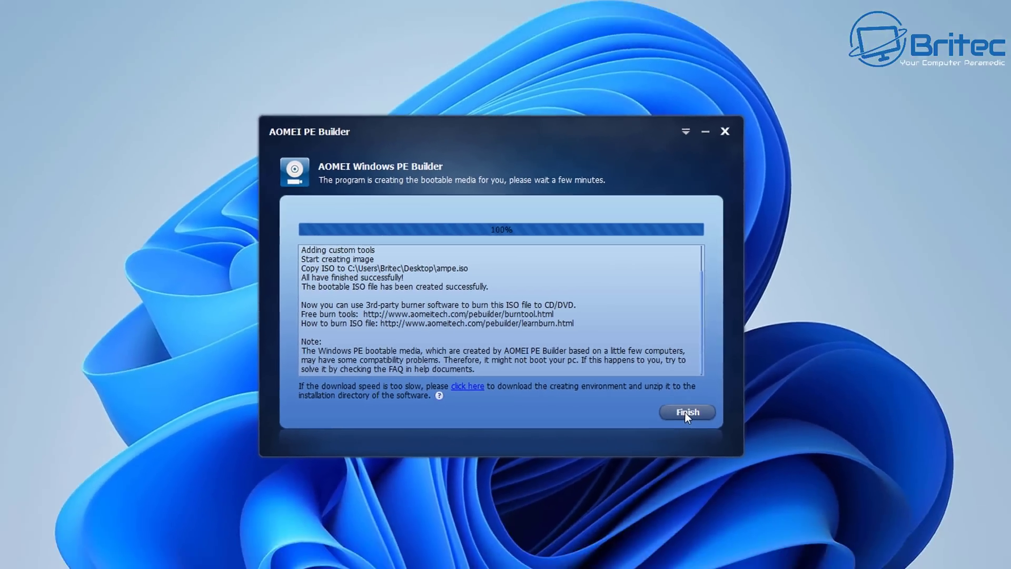
click(773, 483)
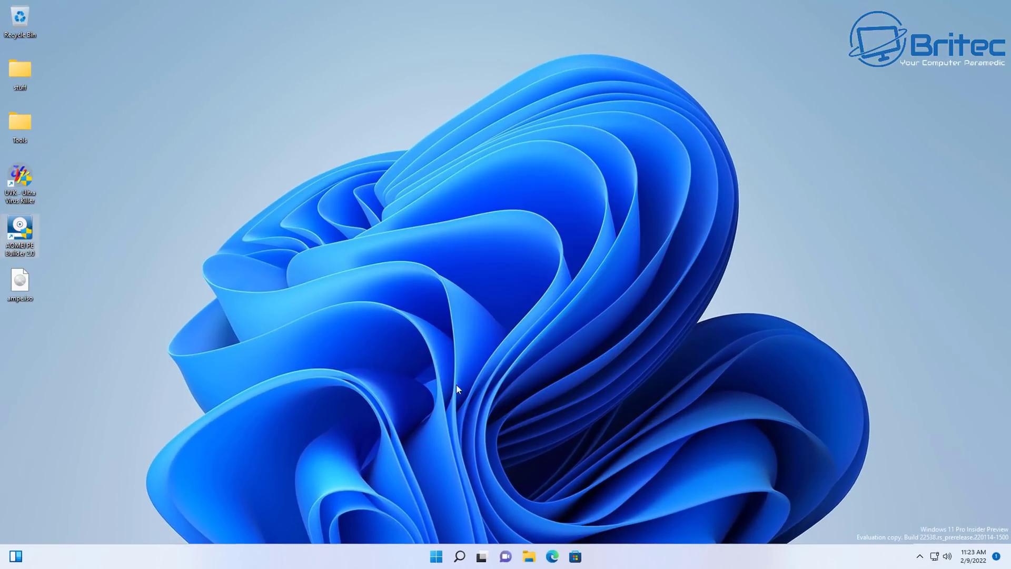
Move ampe.iso to the desktop centre, then download portable Rufus 3.17 and open it.
drag(19, 289, 504, 184)
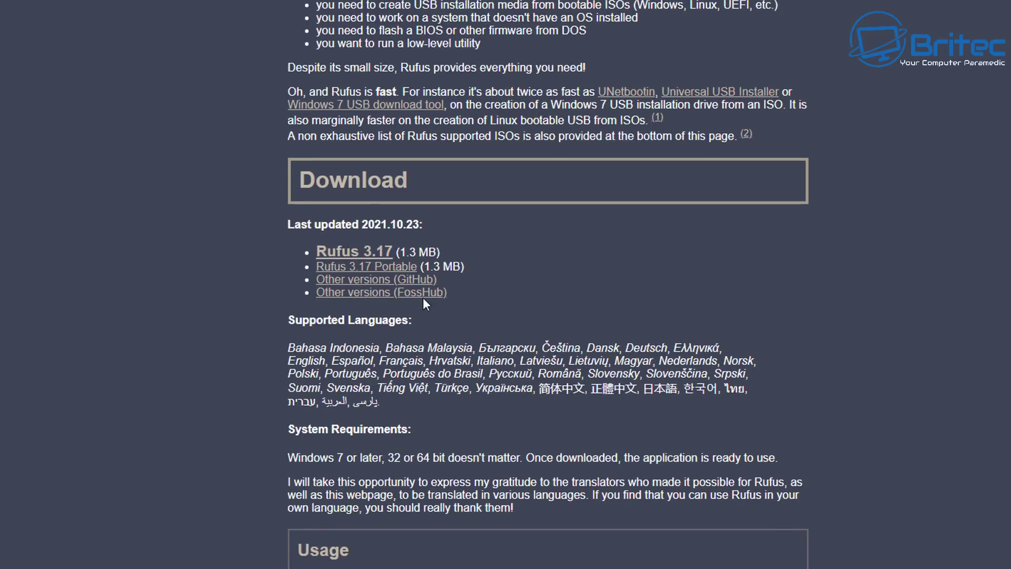
click(391, 269)
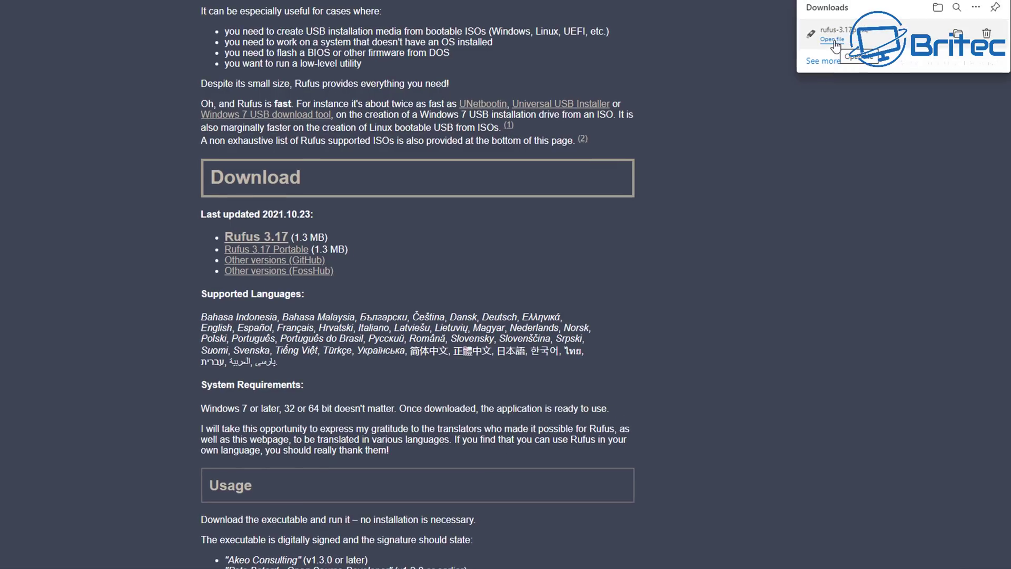
click(957, 33)
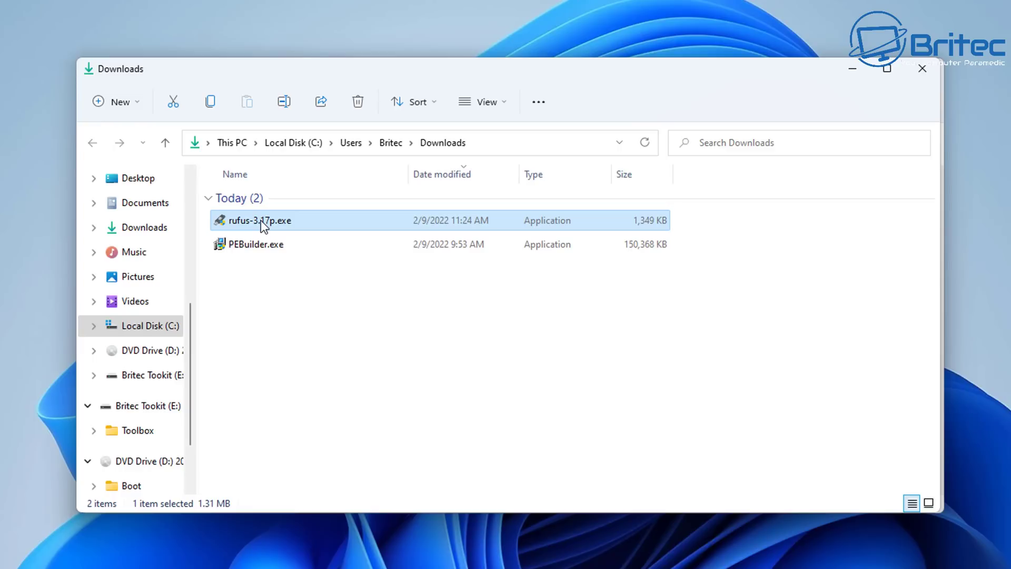
click(266, 221)
Launch Rufus with admin rights, close the Downloads window, and decline online update checks.
double_click(349, 223)
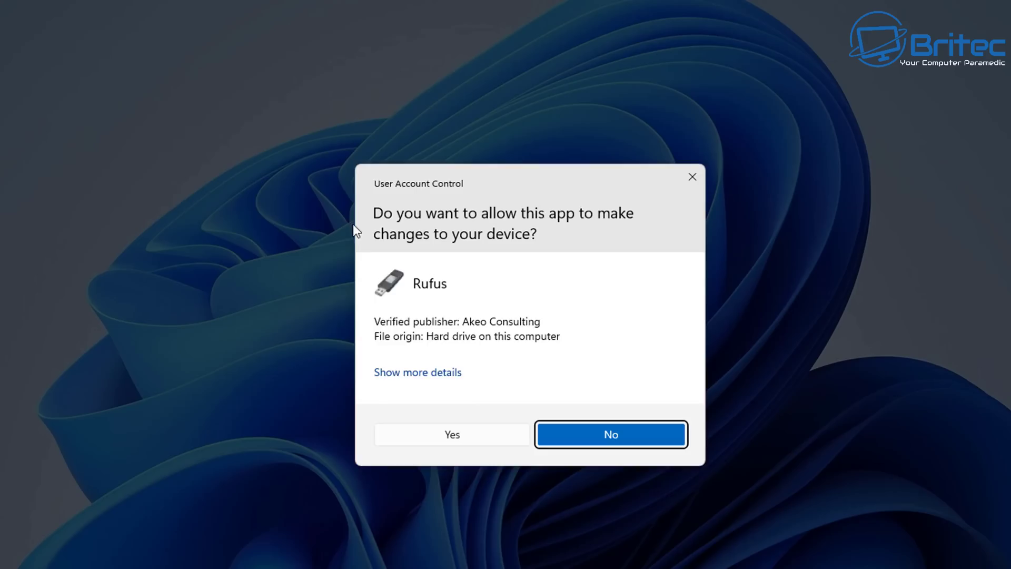
click(452, 441)
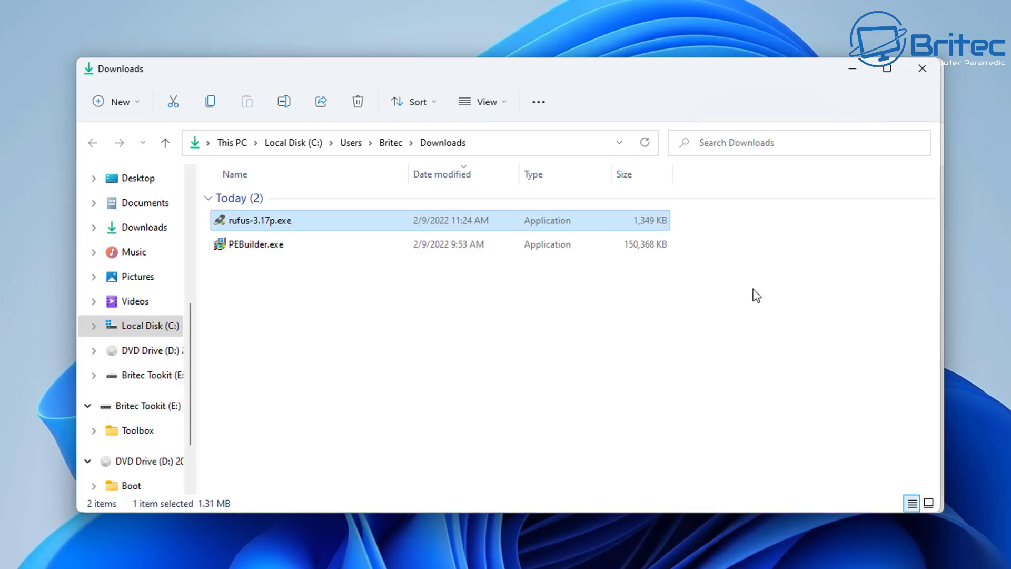
click(925, 67)
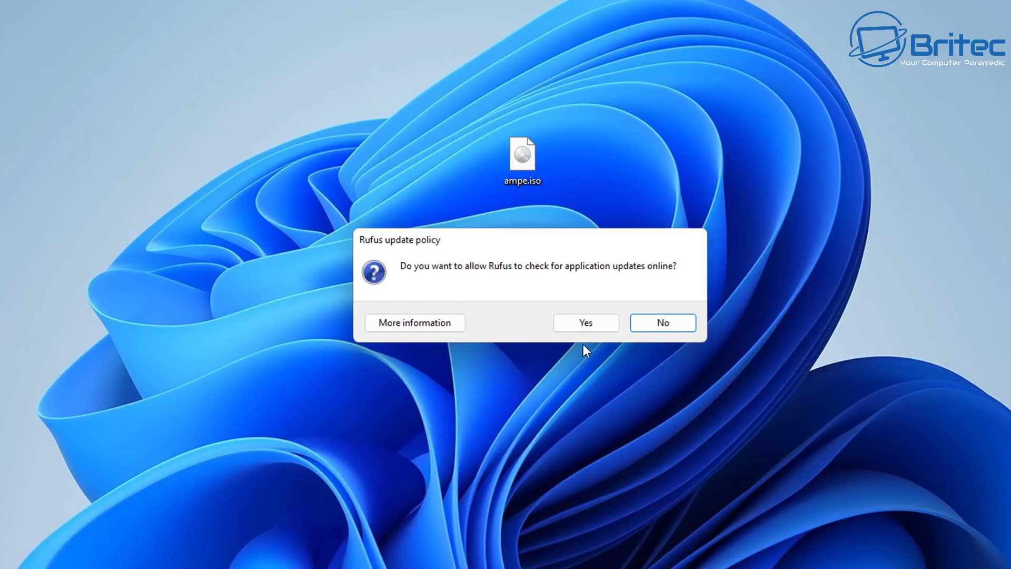
click(650, 325)
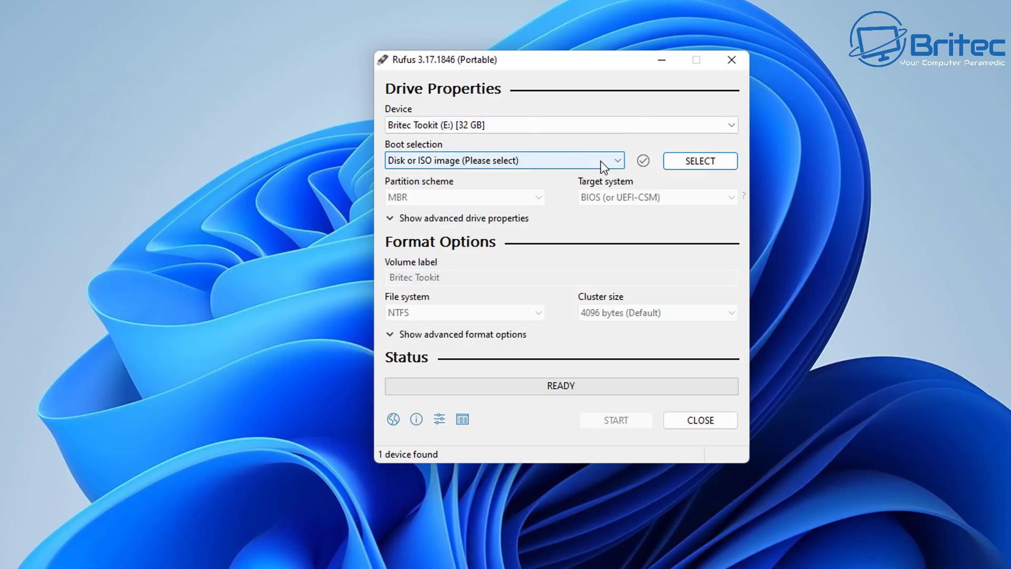
Load ampe.iso from the Desktop as Rufus's boot image.
click(690, 162)
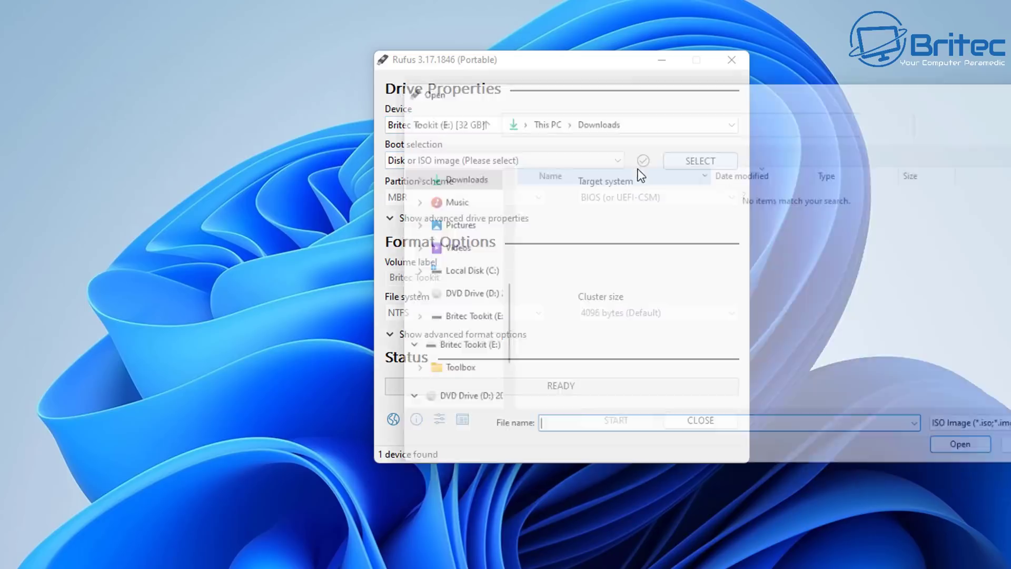
drag(649, 93, 483, 78)
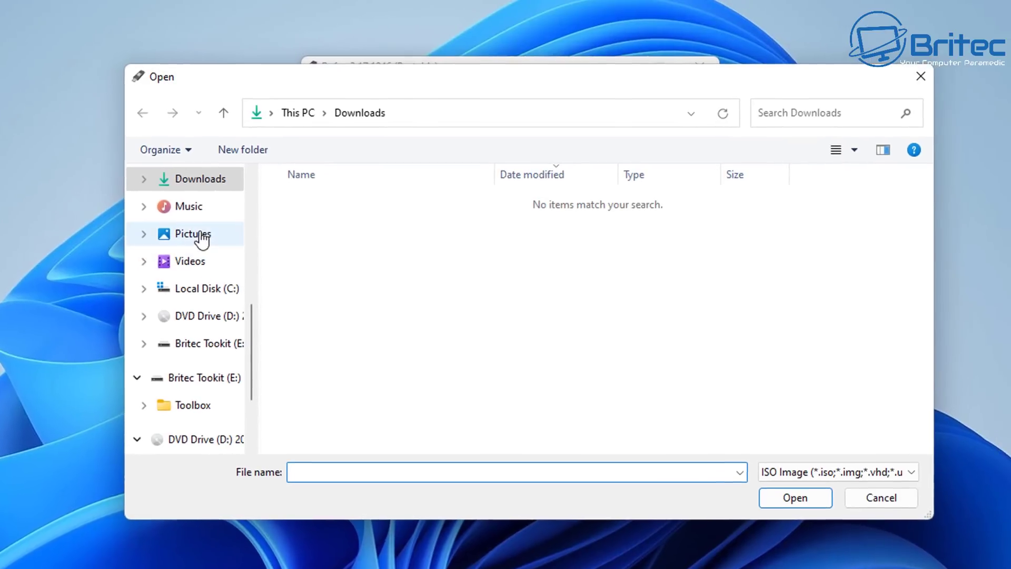
scroll(198, 228, up, 2)
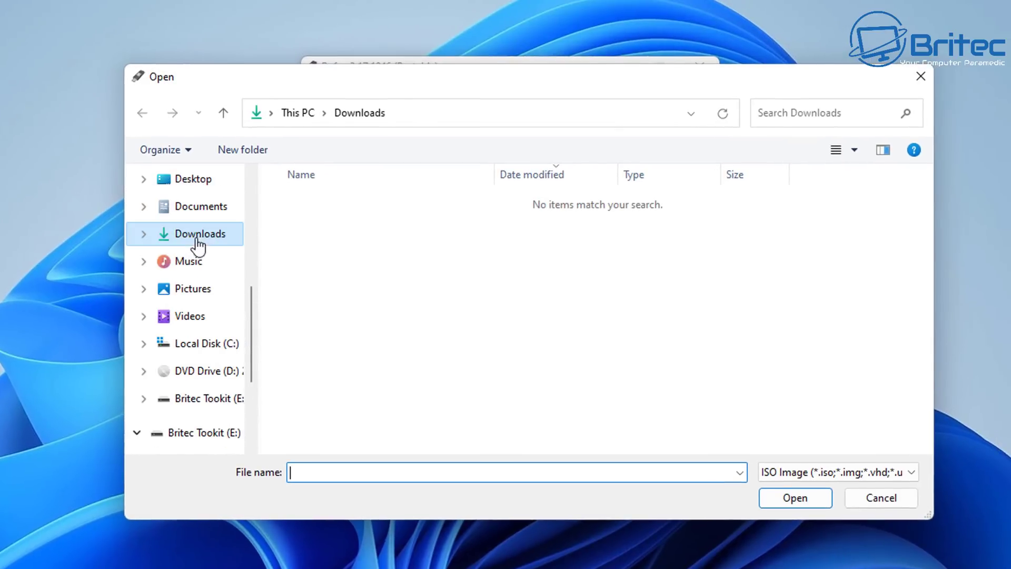
click(193, 181)
click(507, 216)
click(782, 495)
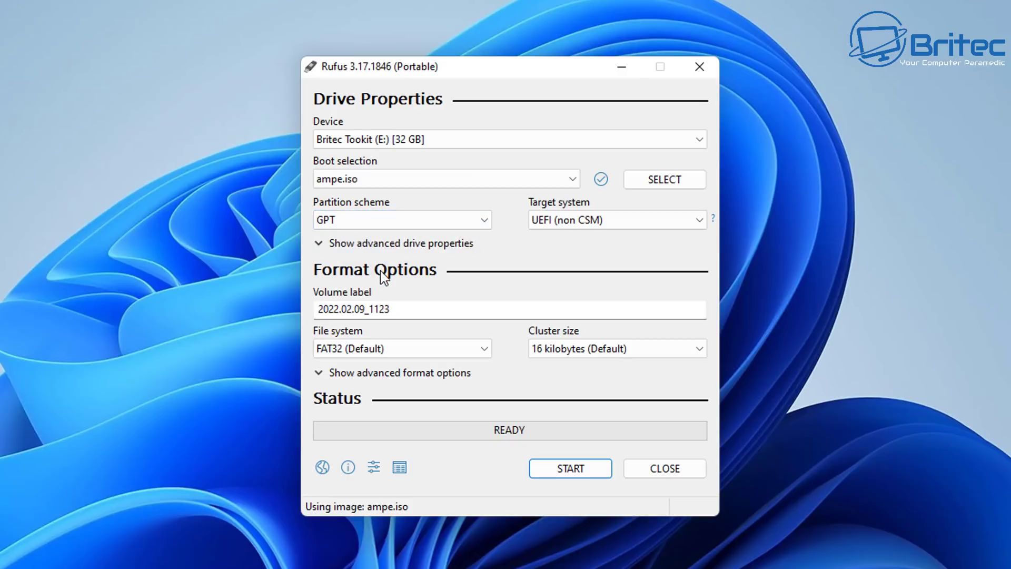
Keep the partition scheme at GPT after briefly trying MBR.
click(327, 220)
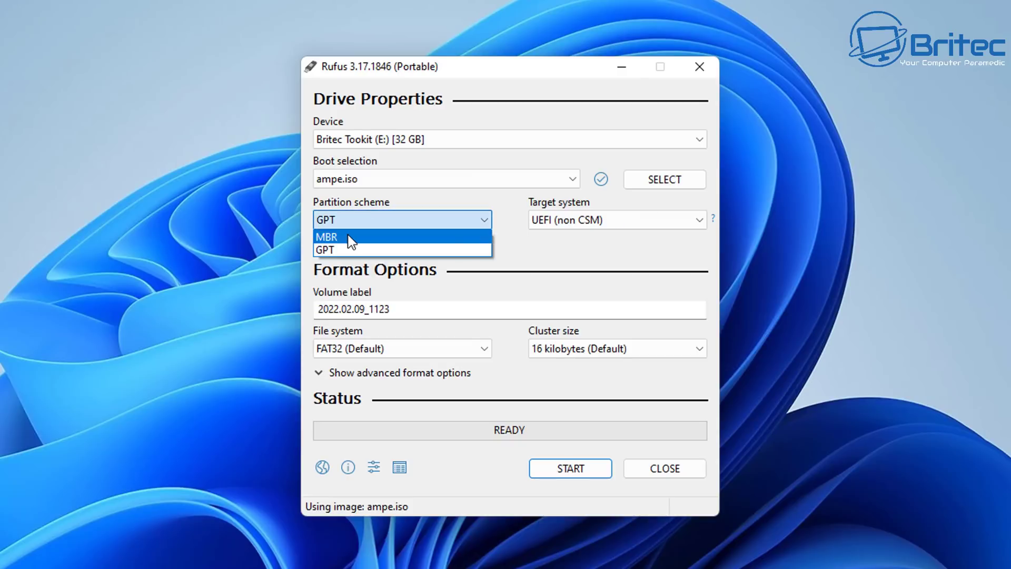
click(347, 232)
click(371, 219)
click(349, 249)
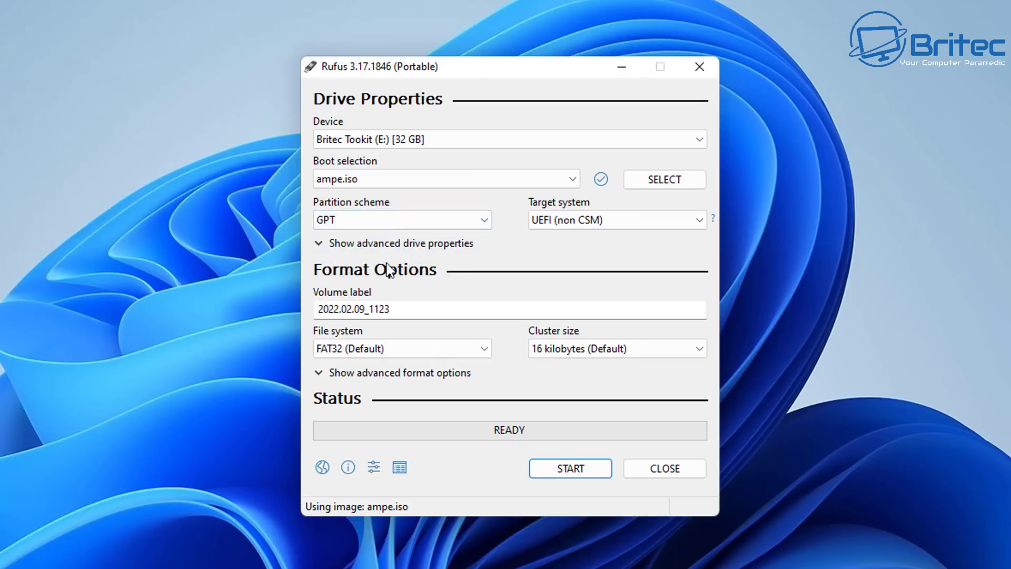
Set the file system to NTFS and the volume label to BritecToolkit.
click(401, 350)
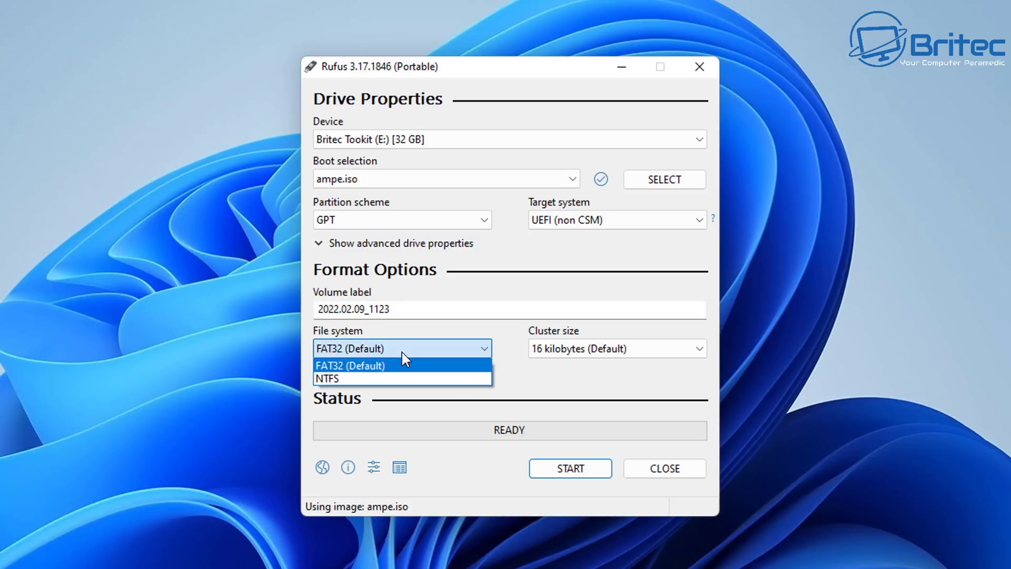
click(377, 379)
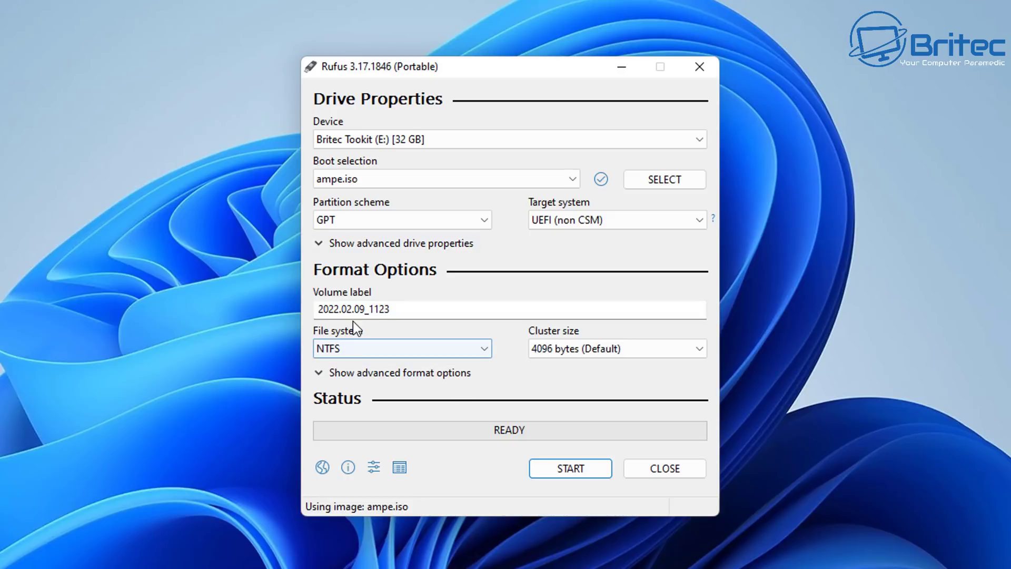
drag(397, 309, 334, 354)
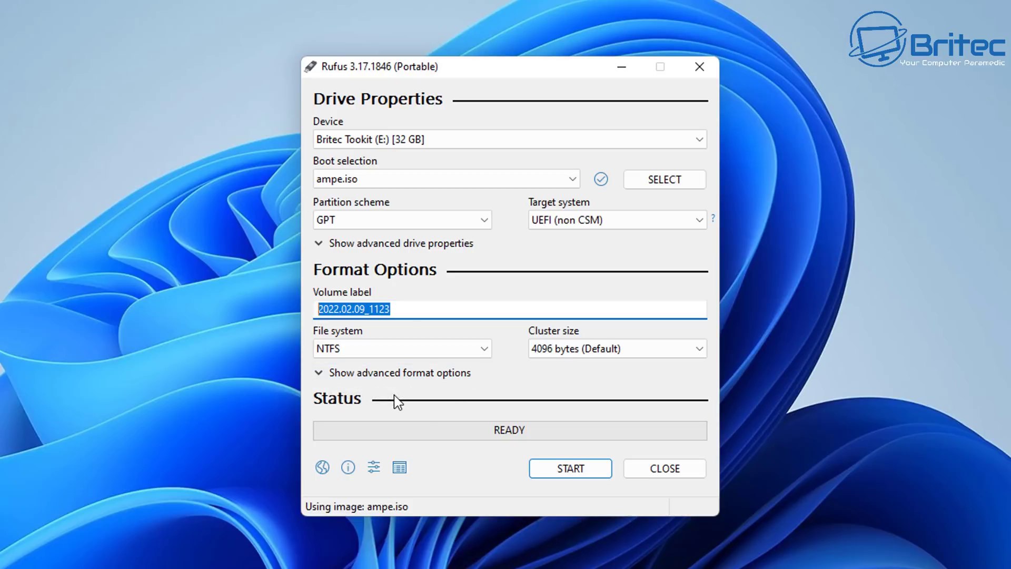
text(Britec)
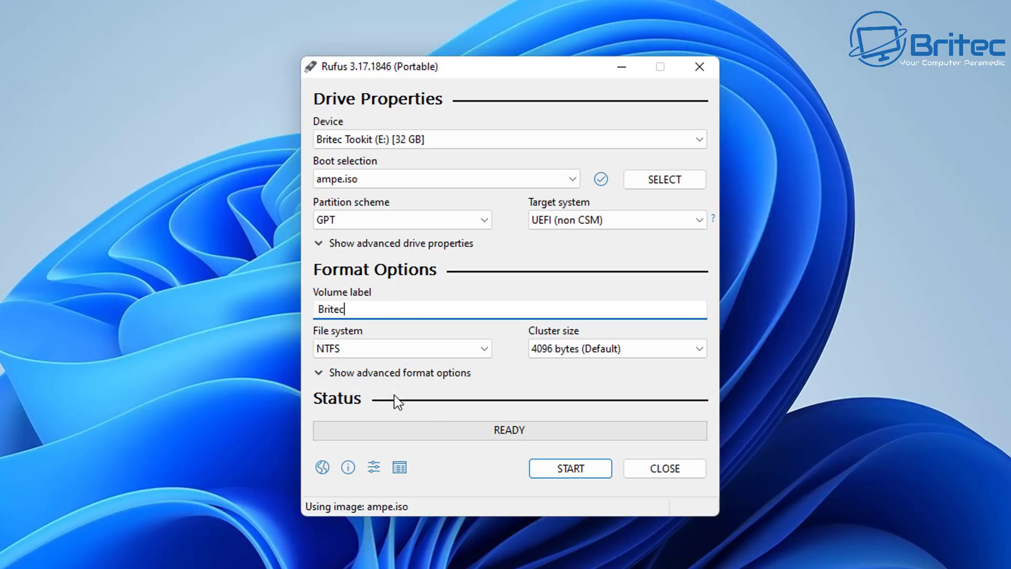
text(Toolkit)
Write ampe.iso to the USB drive, accepting the data-erase warning, then close Rufus.
click(570, 473)
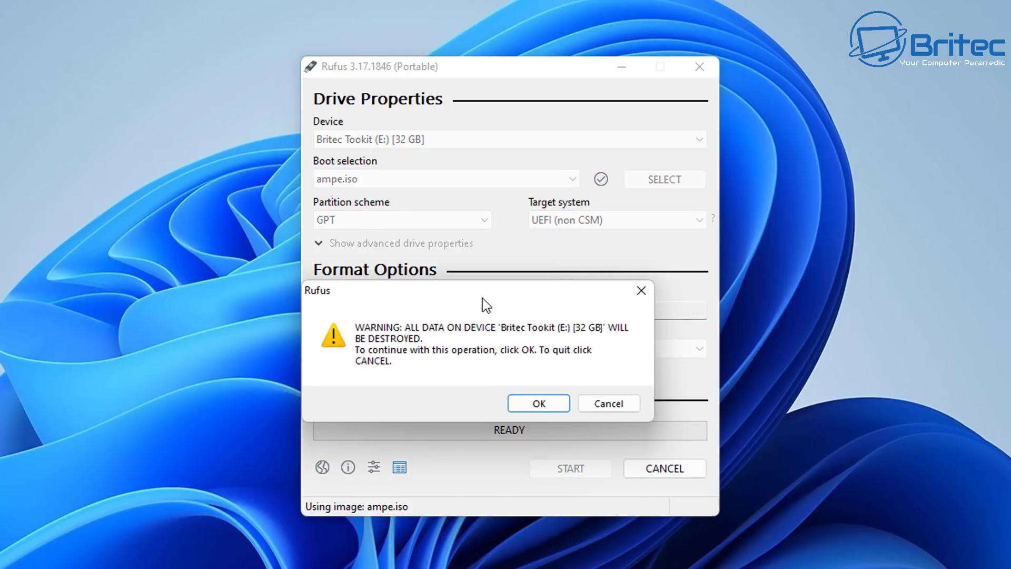
drag(482, 298, 508, 293)
click(570, 402)
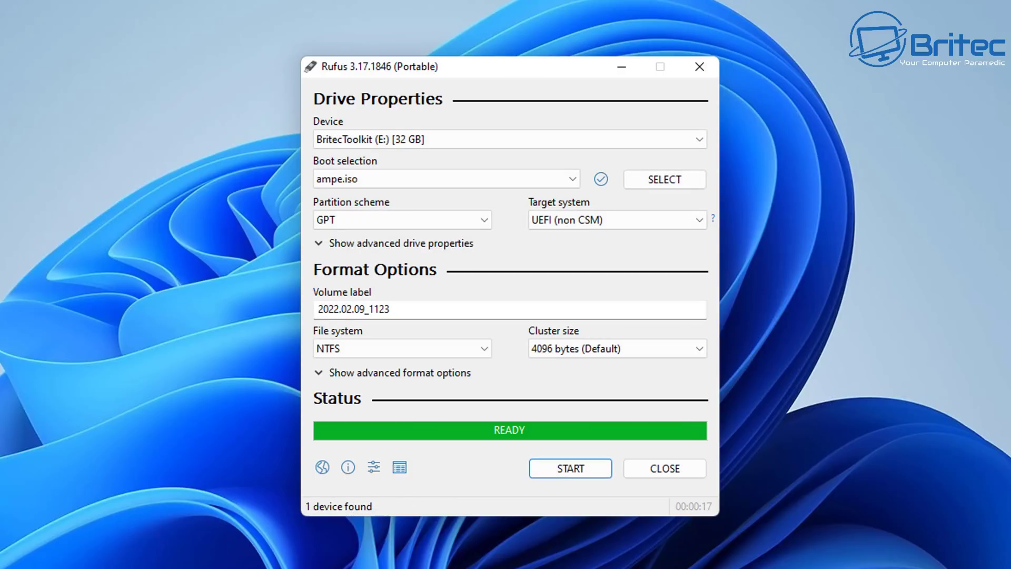
click(665, 468)
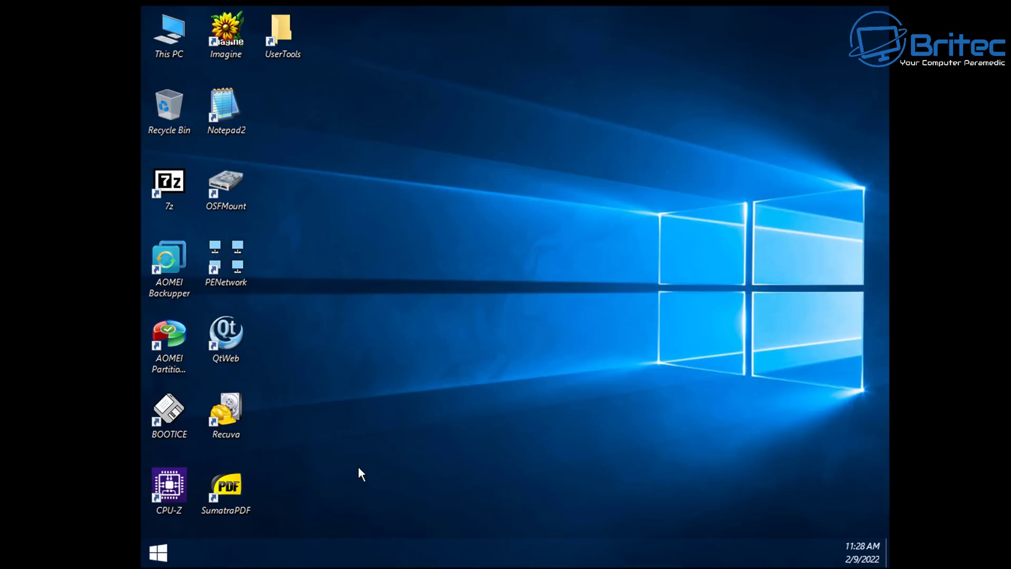
click(160, 552)
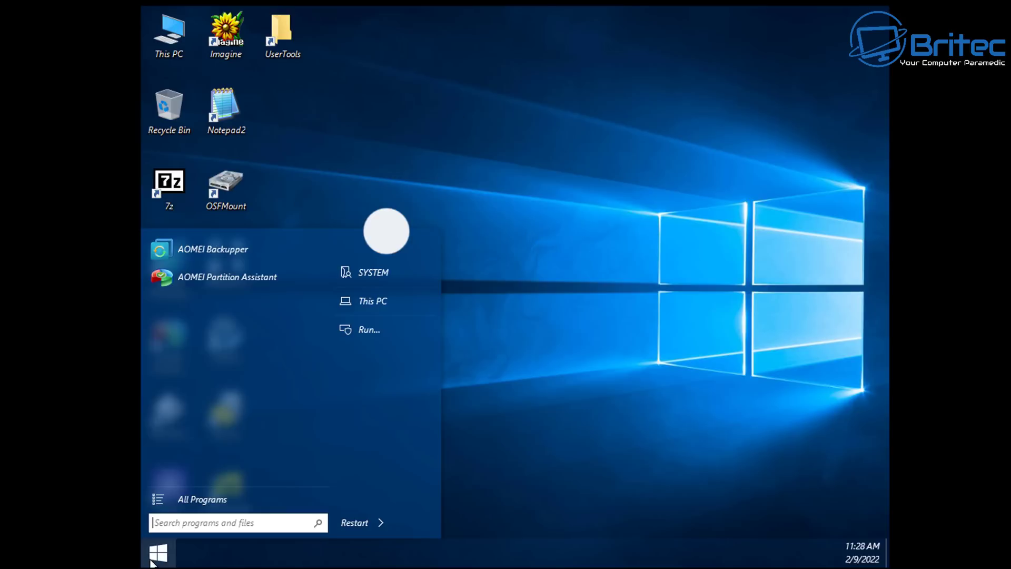
click(609, 432)
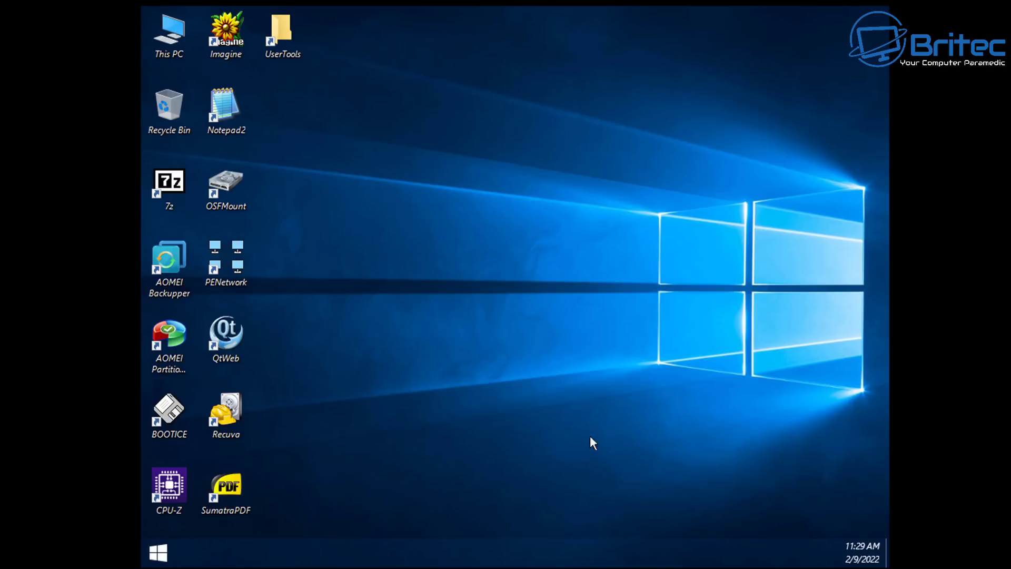
click(159, 545)
click(213, 248)
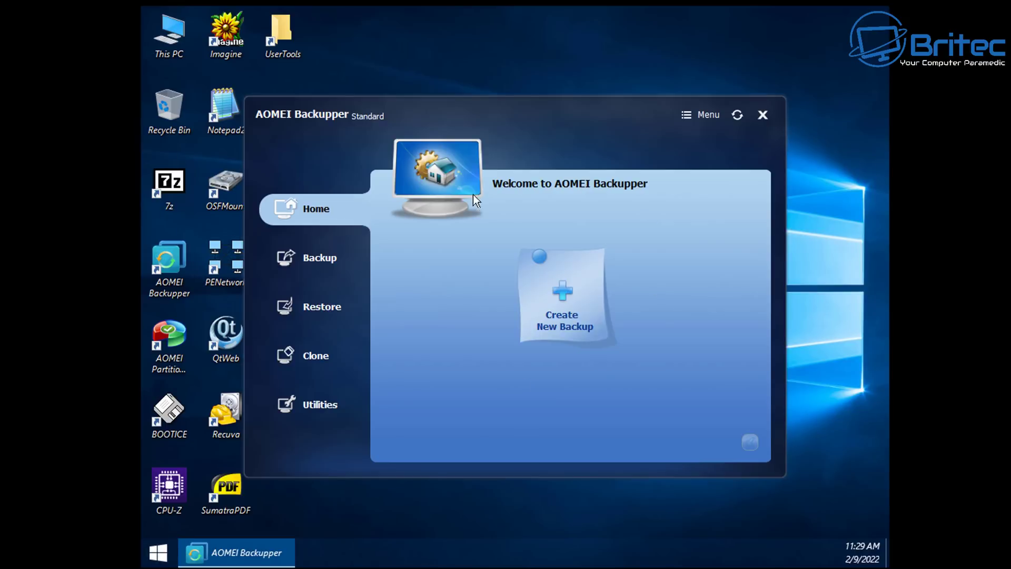
click(319, 264)
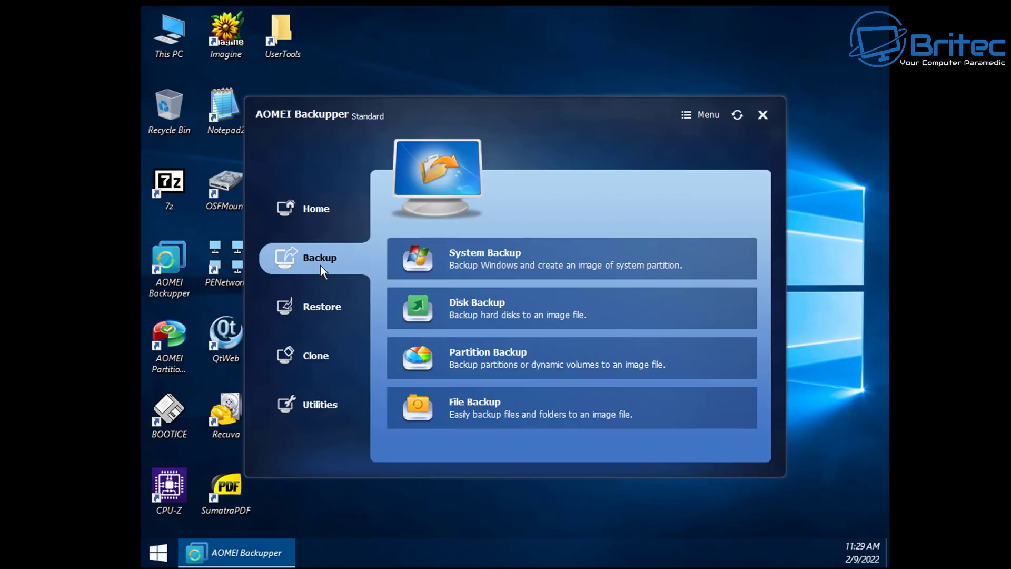
click(324, 309)
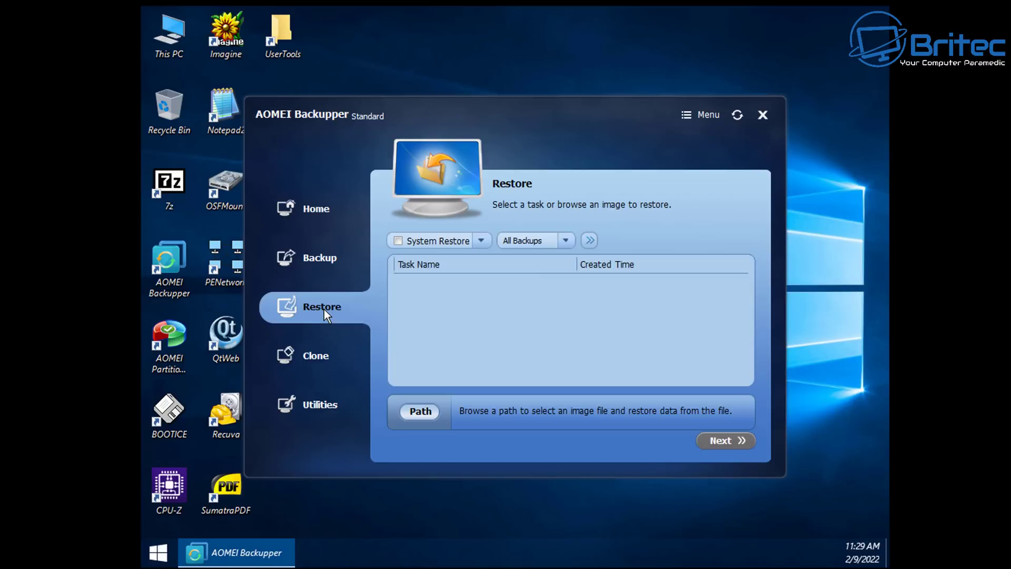
click(320, 356)
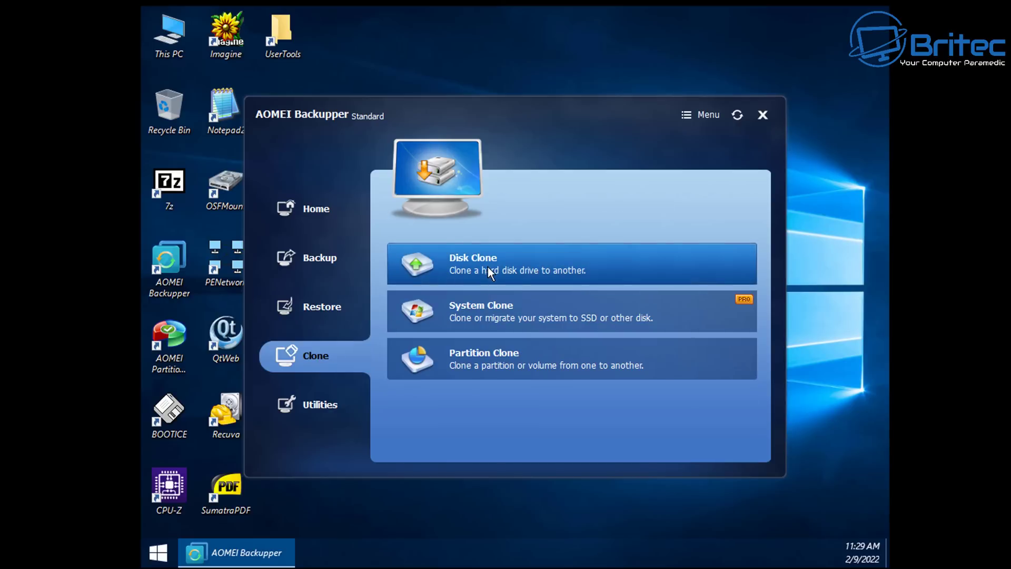
click(319, 407)
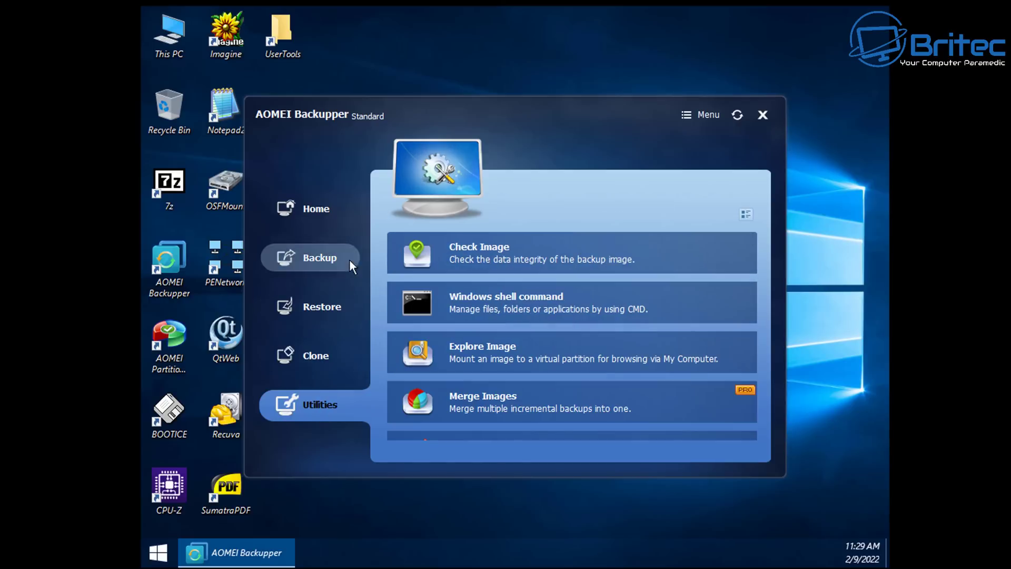
click(304, 206)
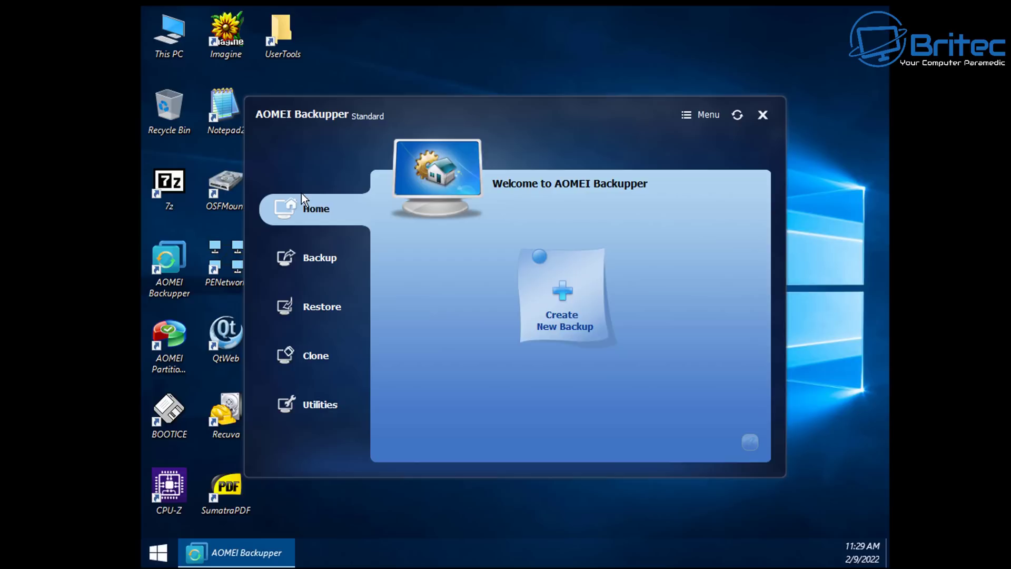
click(763, 115)
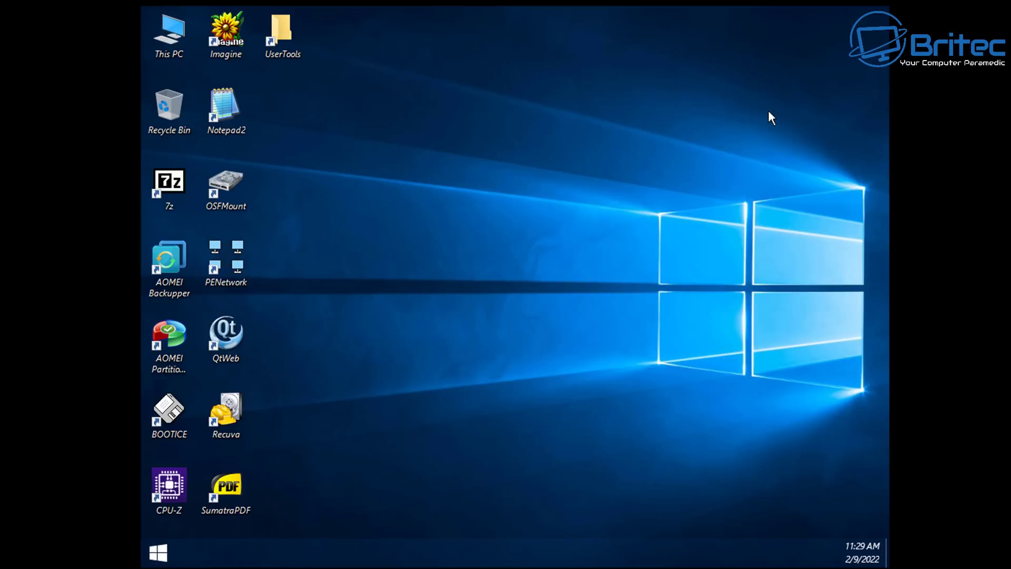
click(158, 553)
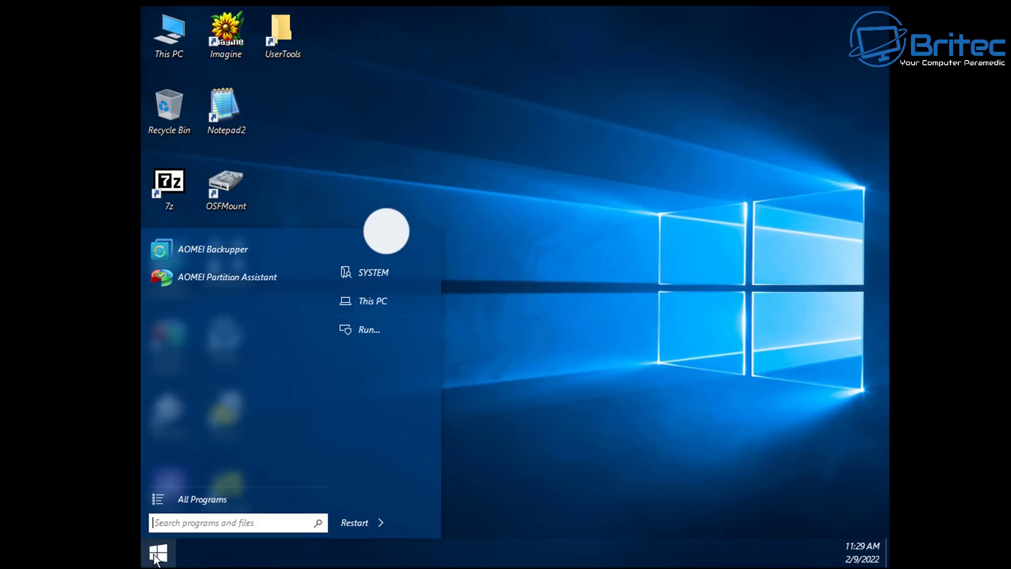
click(239, 277)
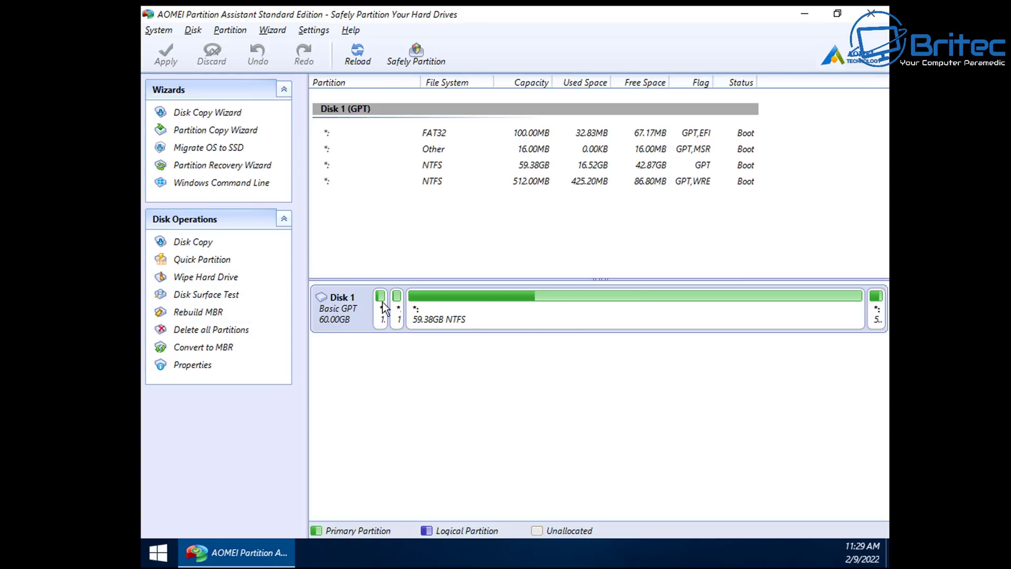
click(351, 316)
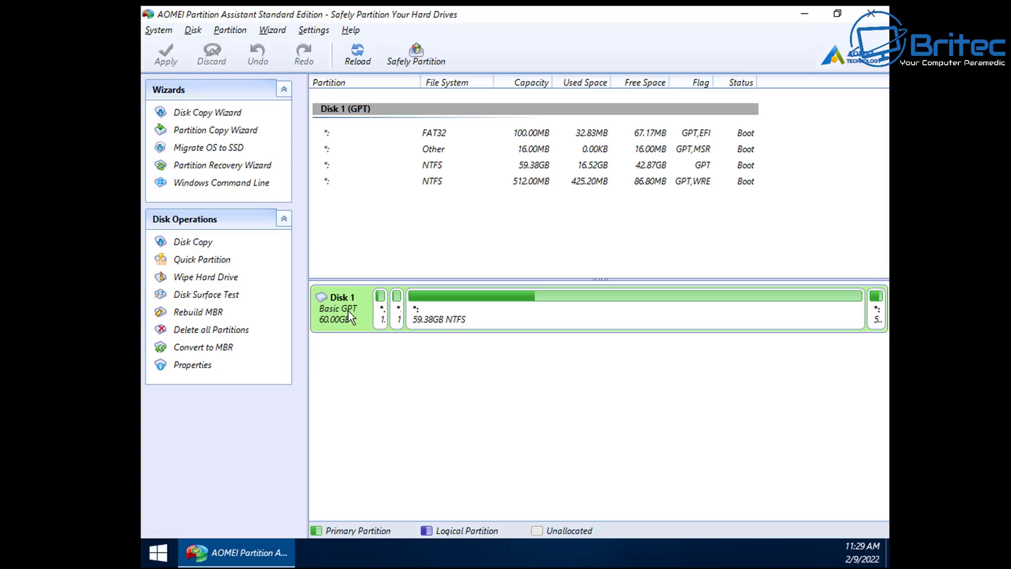
click(202, 295)
drag(424, 135, 462, 140)
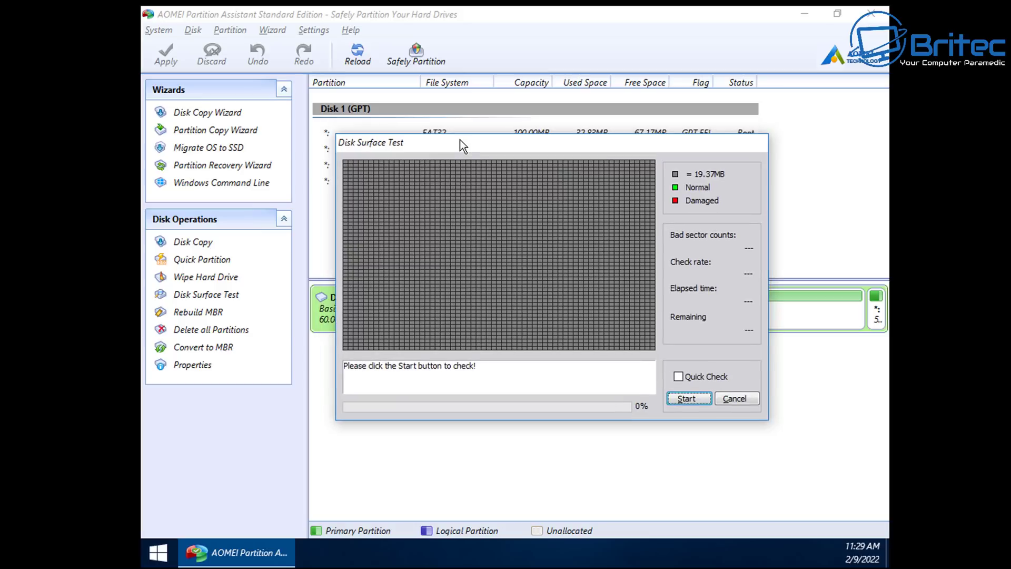
click(688, 399)
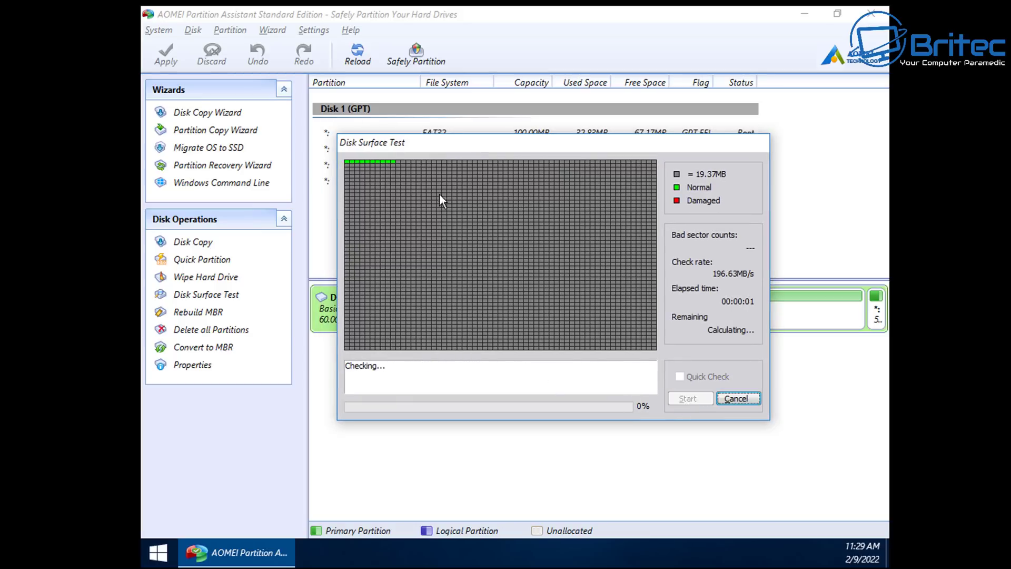
click(751, 403)
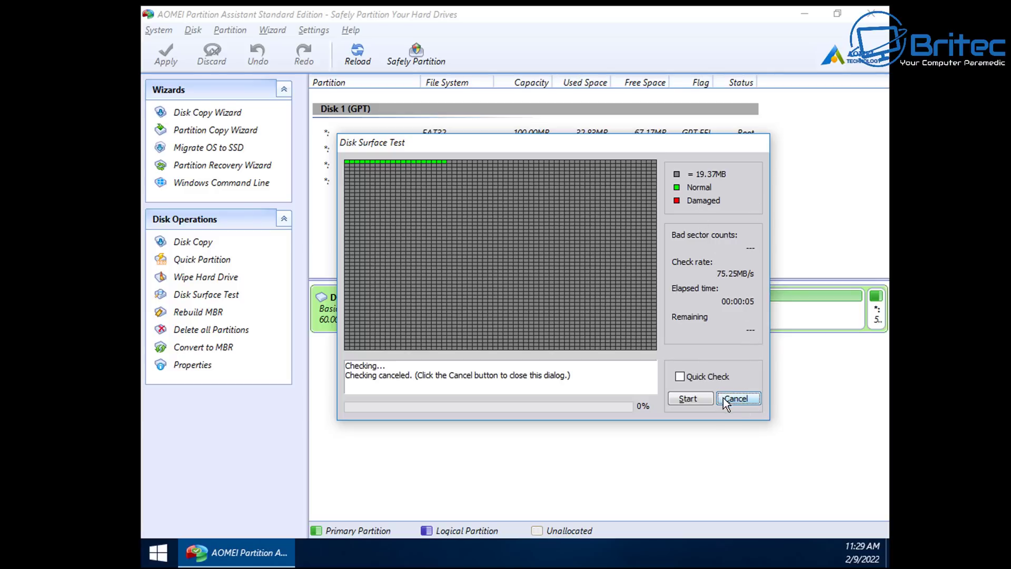
click(732, 398)
click(876, 20)
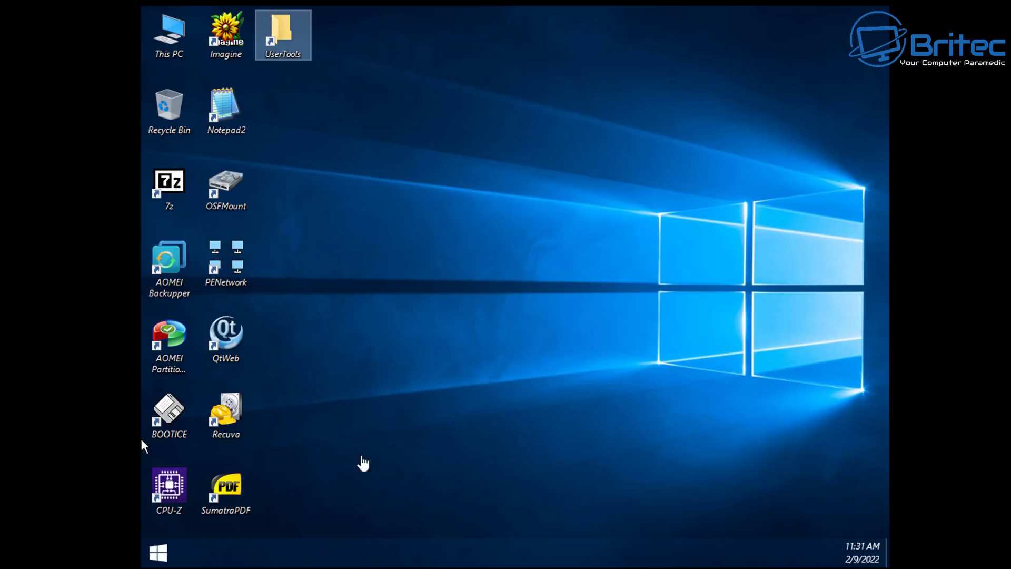
Launch the 64-bit Snappy Driver Installer from UserTools, dismiss its welcome, and close it.
double_click(286, 38)
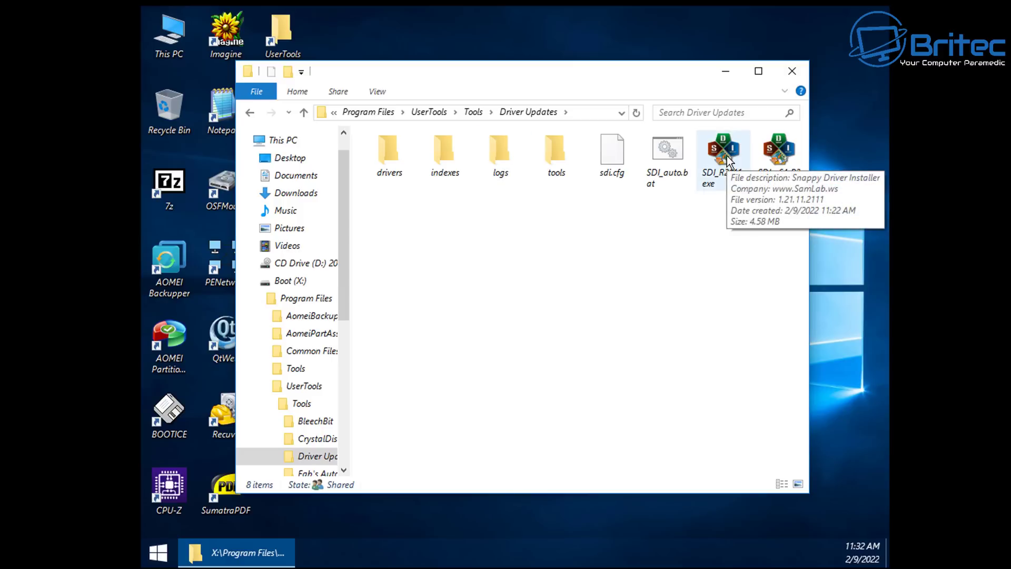
click(727, 156)
double_click(779, 156)
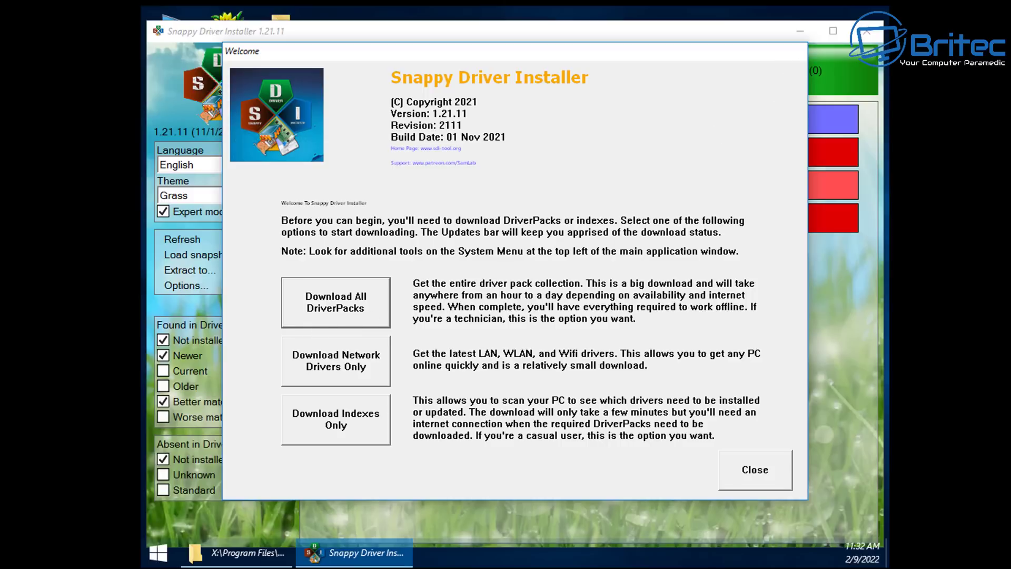
click(756, 470)
click(874, 33)
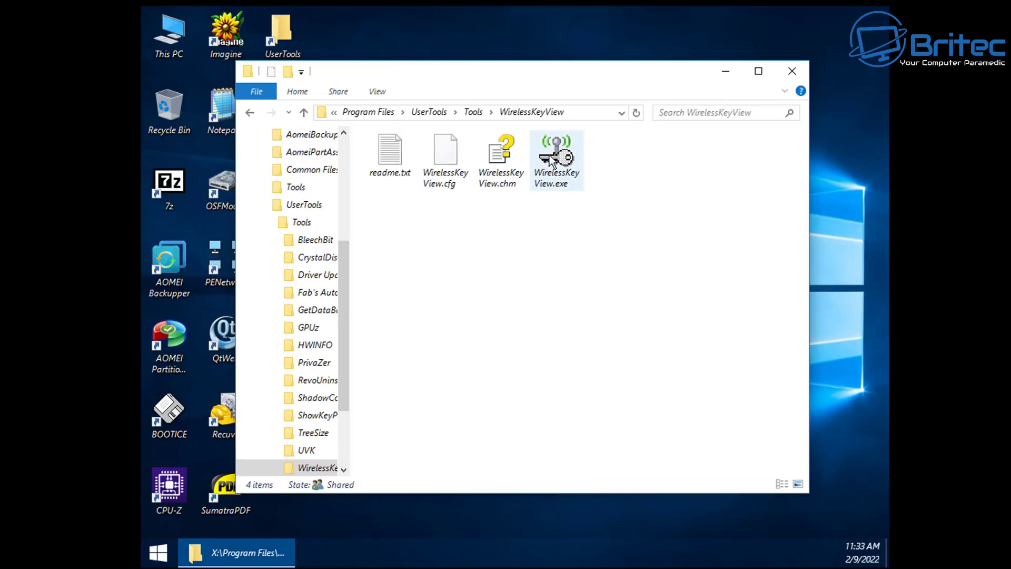
Start WirelessKeyView and set Advanced Options to 'Load the wireless keys from external instance', browsing for the Windows directory.
double_click(553, 160)
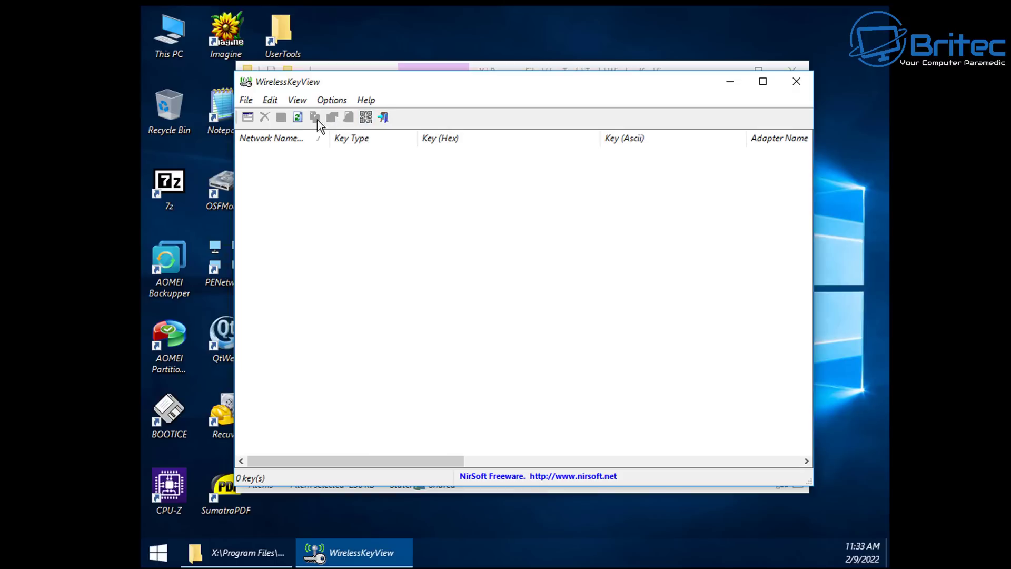
click(252, 120)
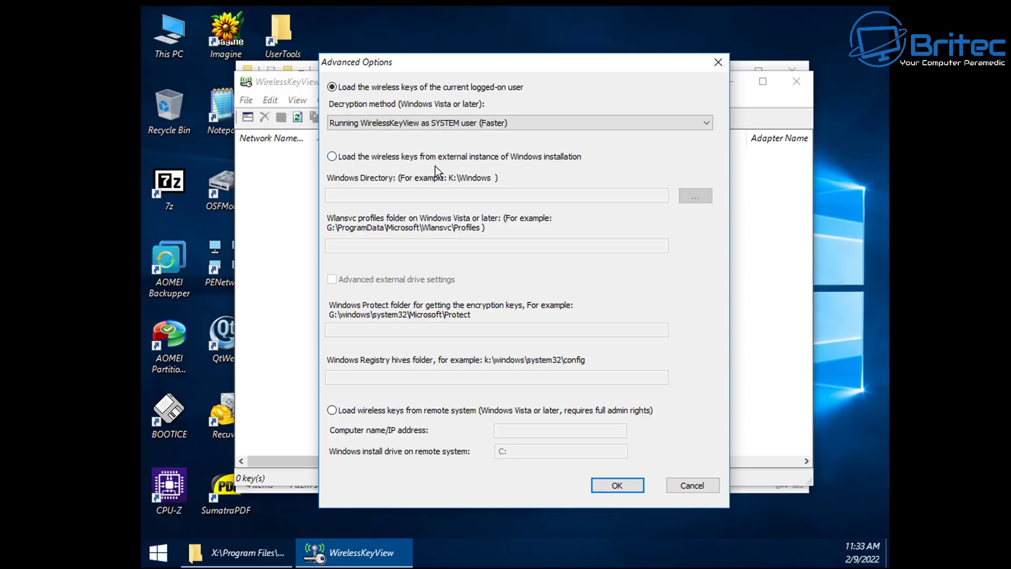
click(331, 157)
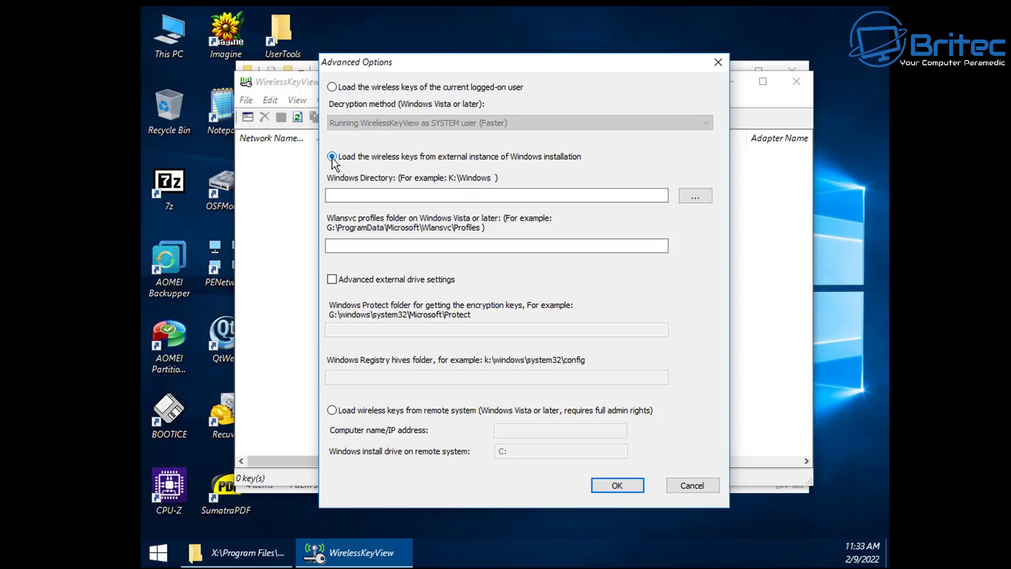
click(695, 195)
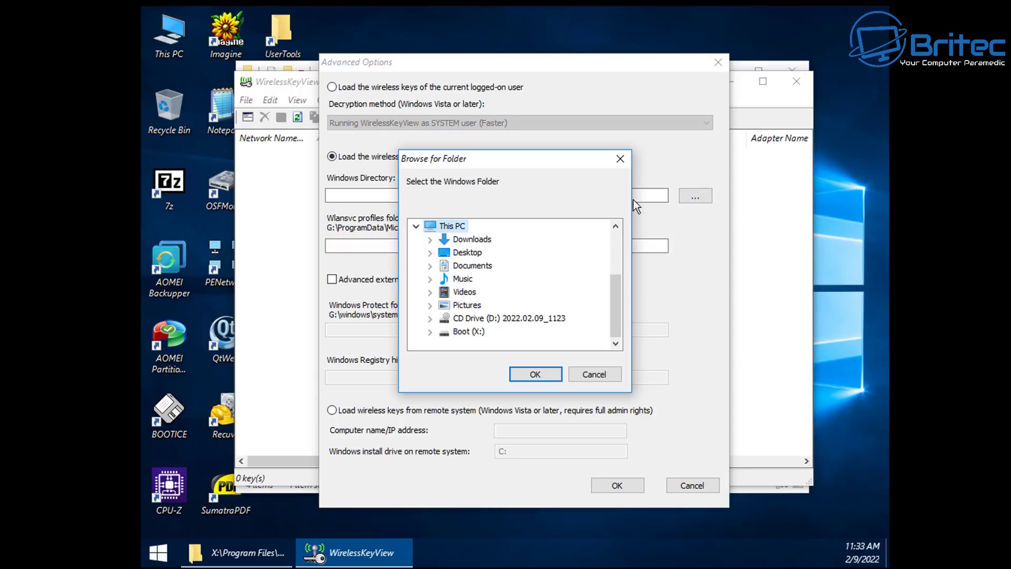
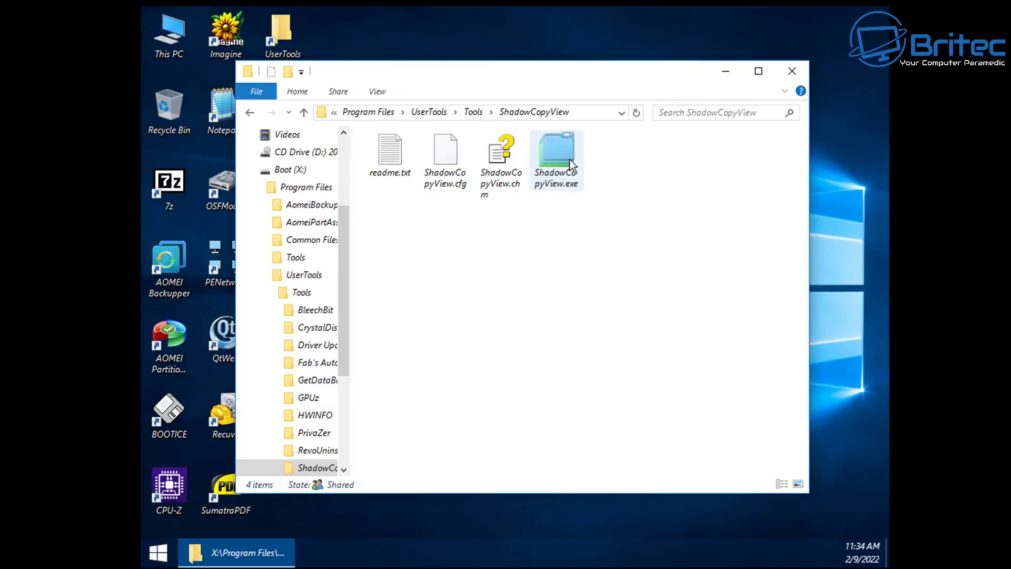
Launch ShadowCopyView, nudge its window, look through its view options, then close it.
double_click(559, 155)
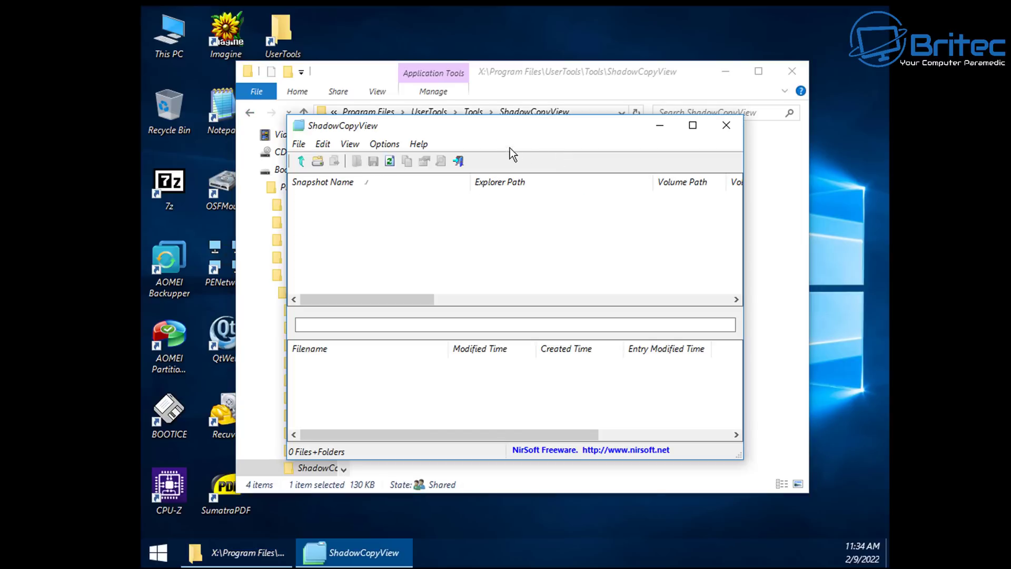
drag(504, 131, 509, 125)
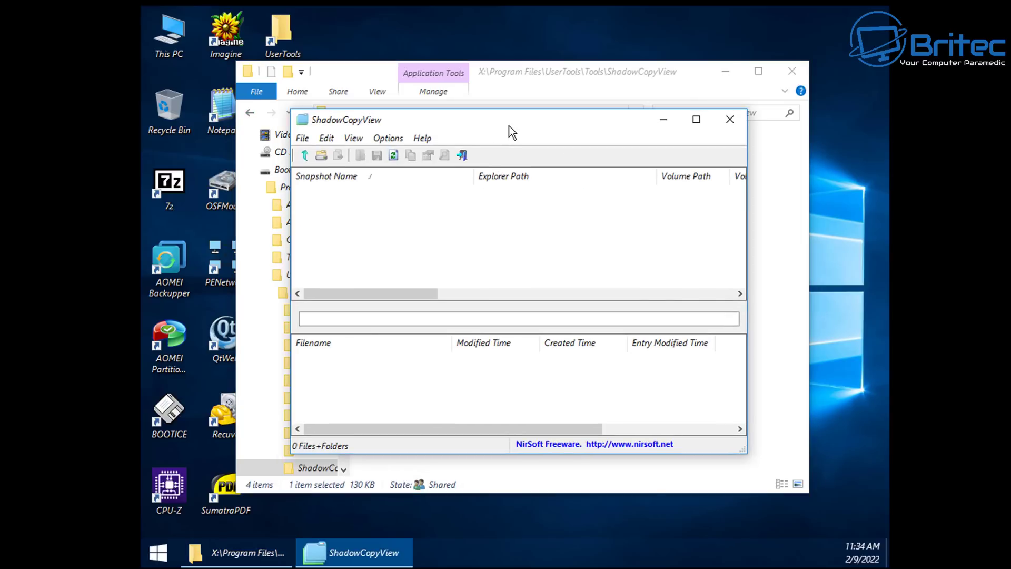
click(387, 139)
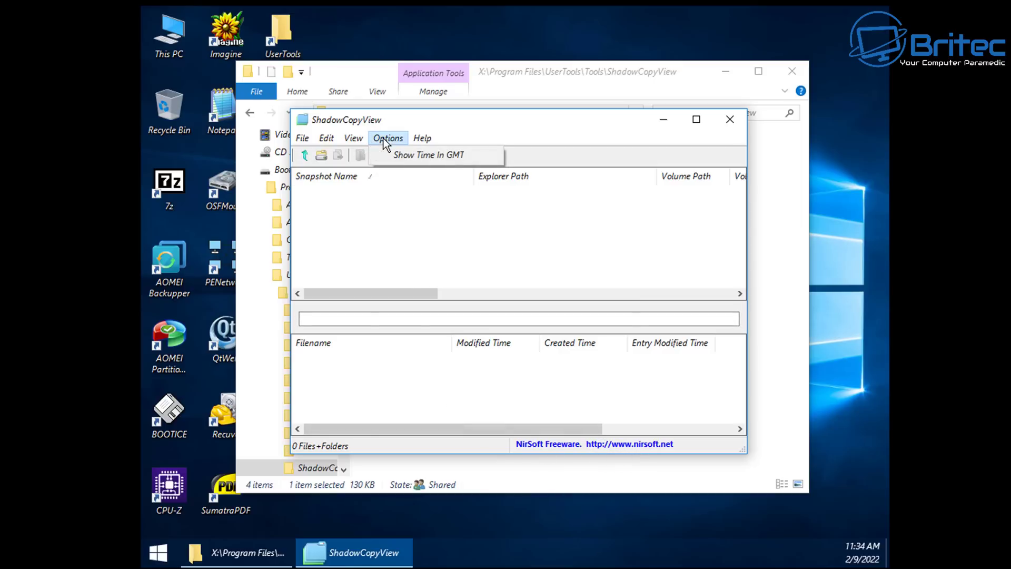
mouse_move(323, 140)
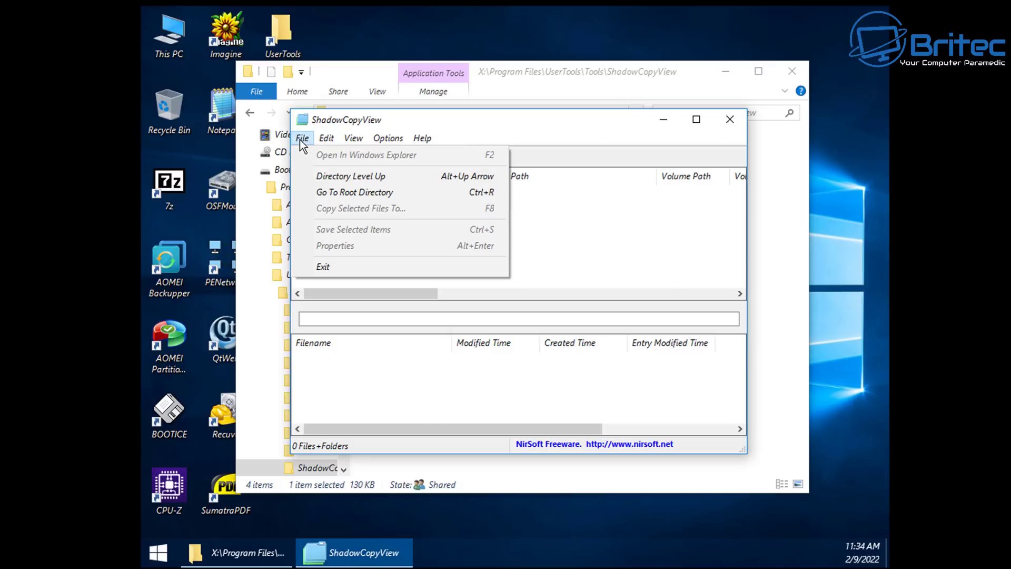
mouse_move(388, 140)
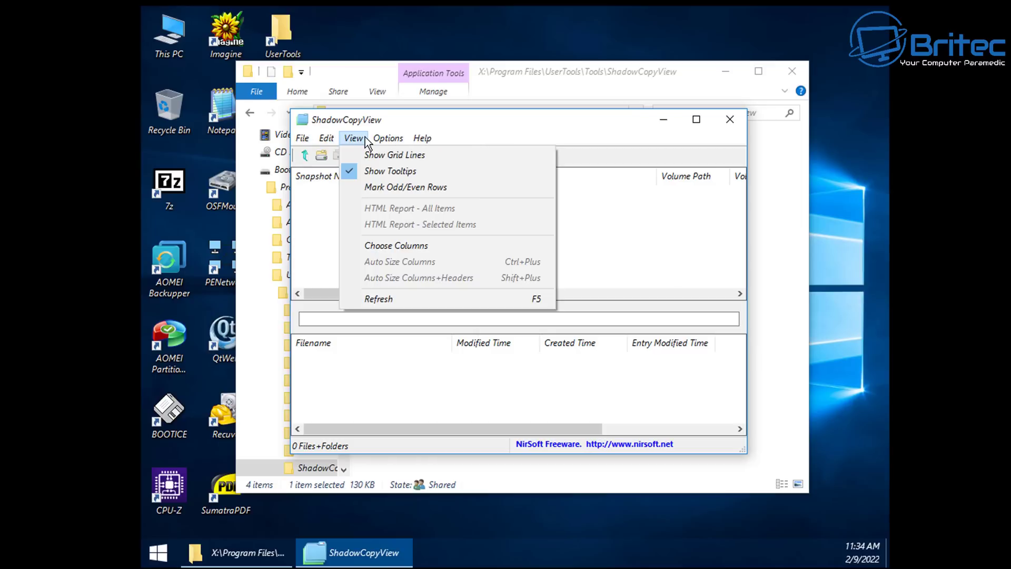
click(730, 125)
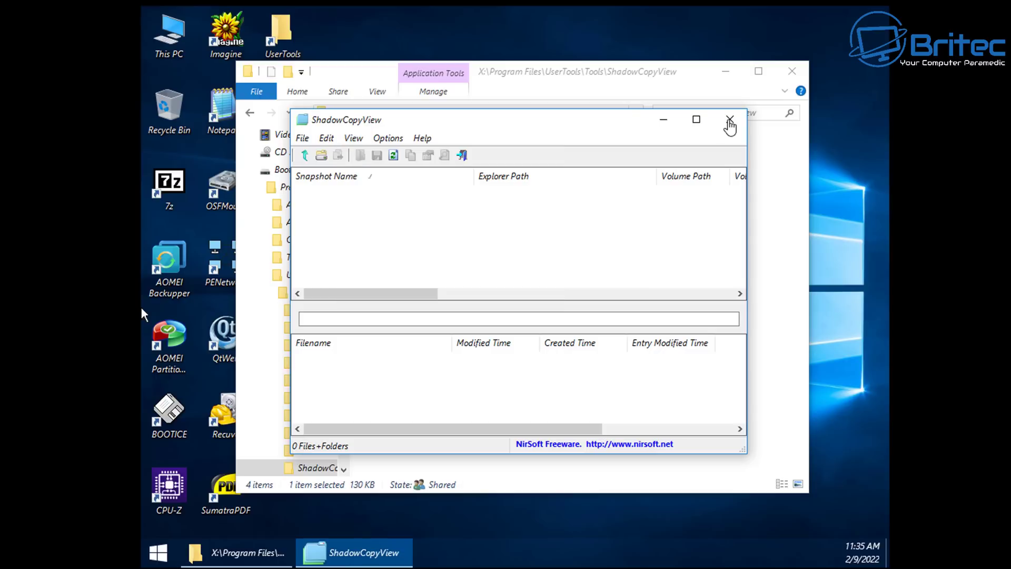
click(729, 121)
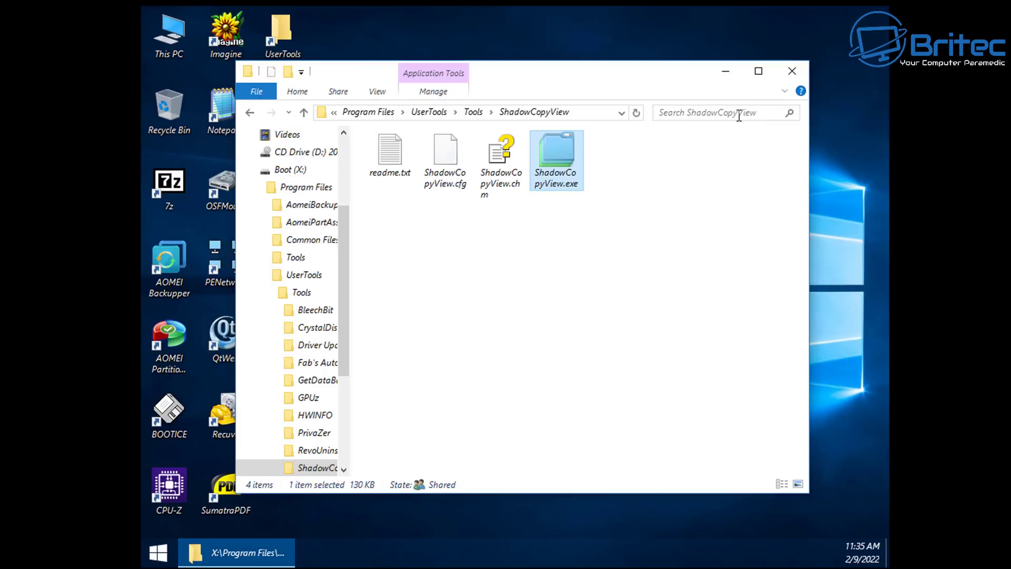
Close the file explorer and launch CPU-Z from its desktop shortcut.
click(790, 72)
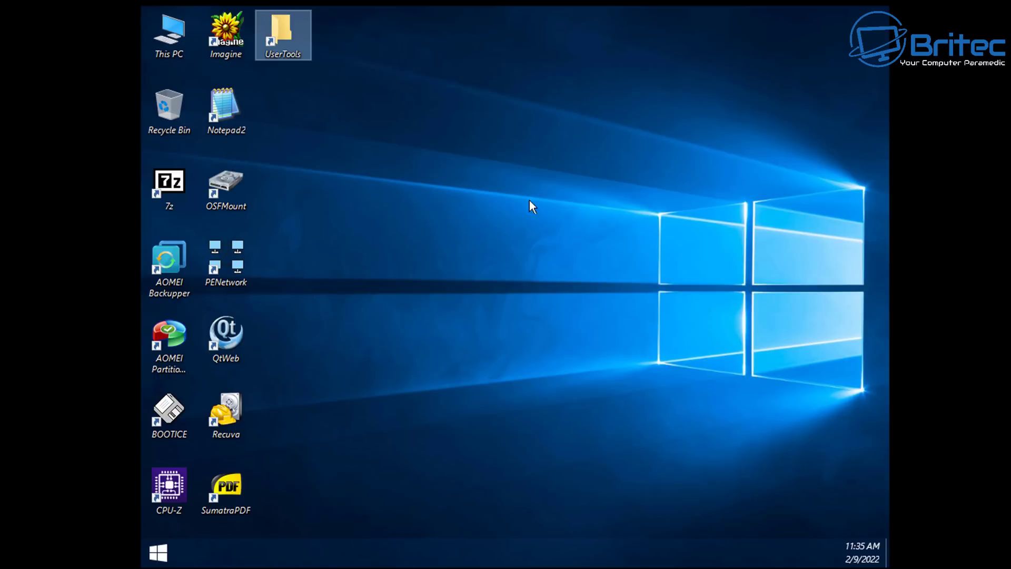
click(400, 275)
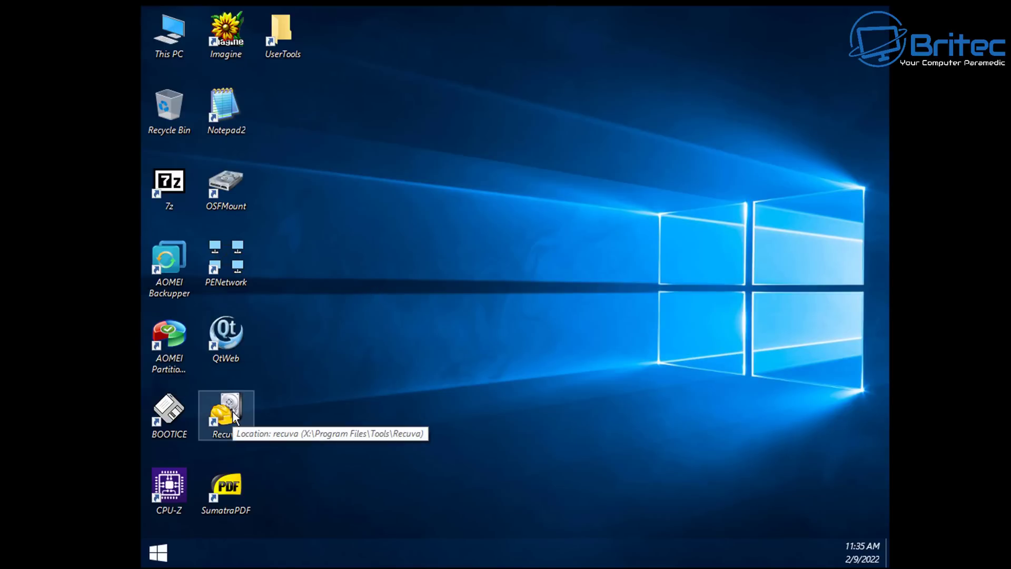
double_click(174, 489)
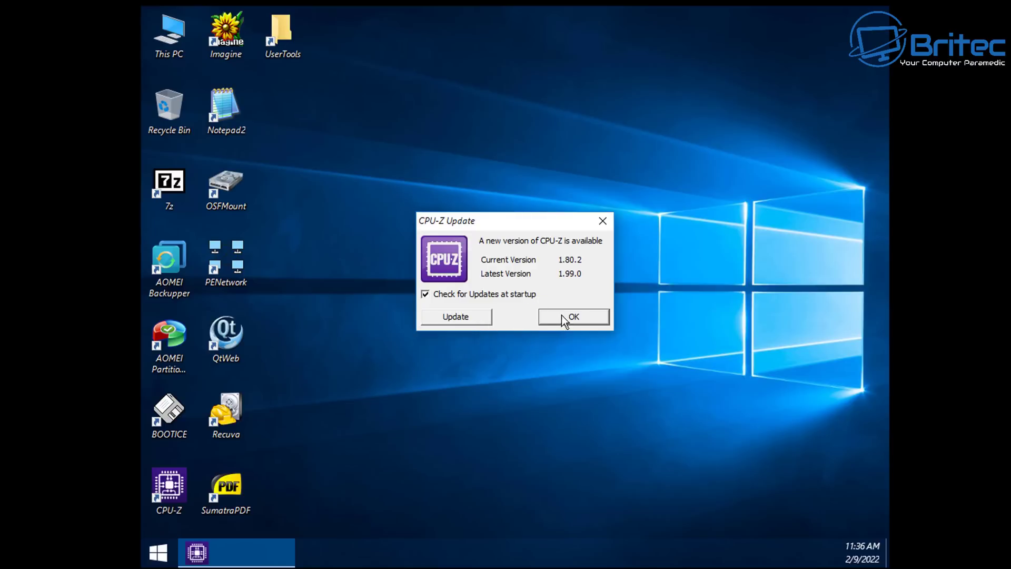
Dismiss CPU-Z's update notice, view the 8 GBytes memory and 440BX mainboard details, then exit.
click(563, 317)
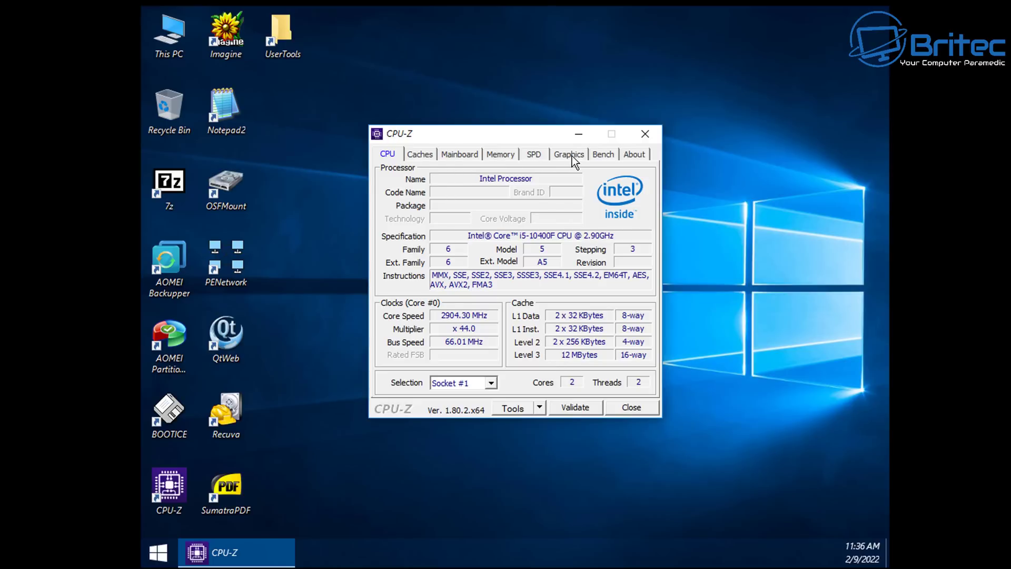
click(501, 153)
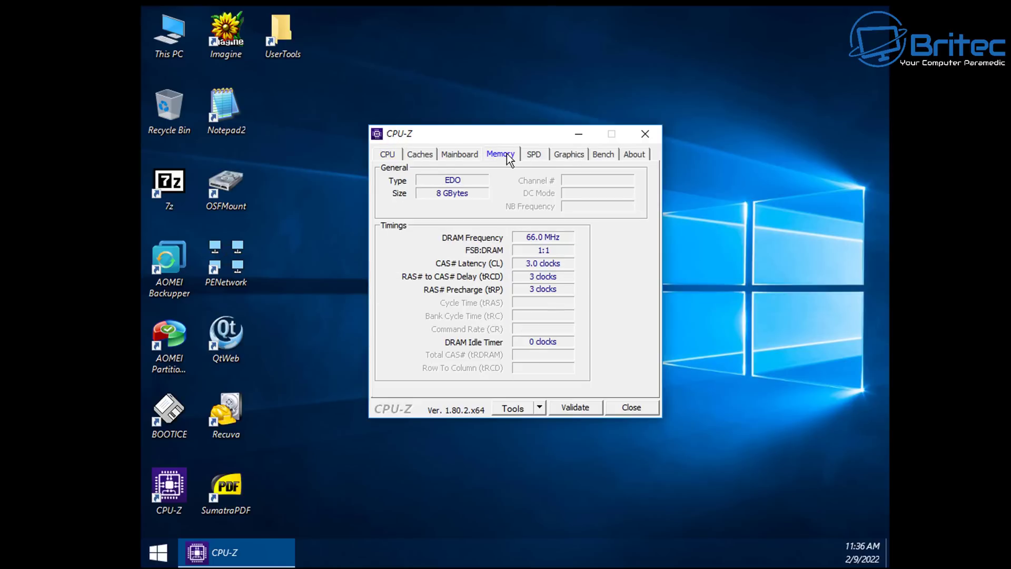
click(459, 155)
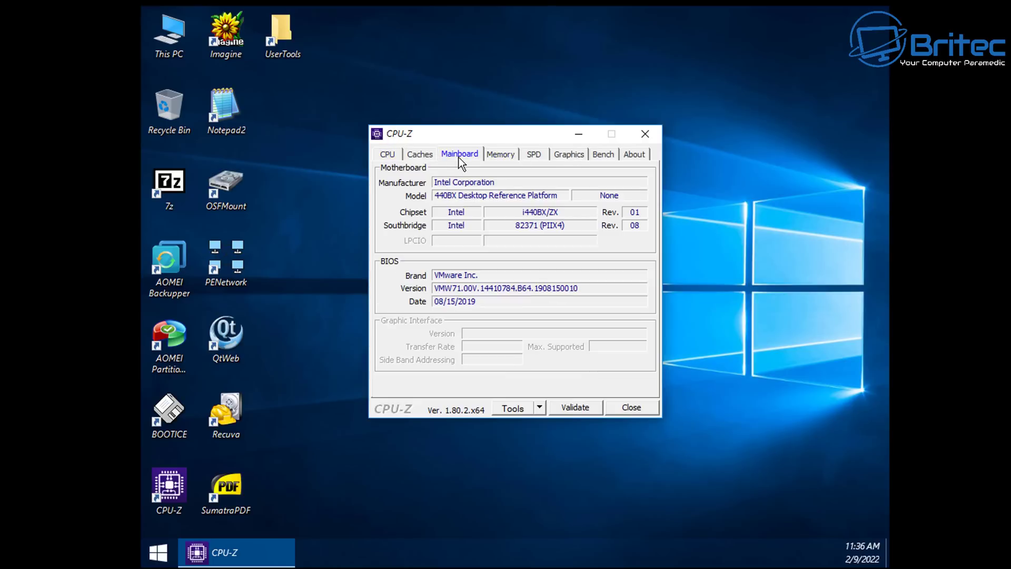
click(644, 135)
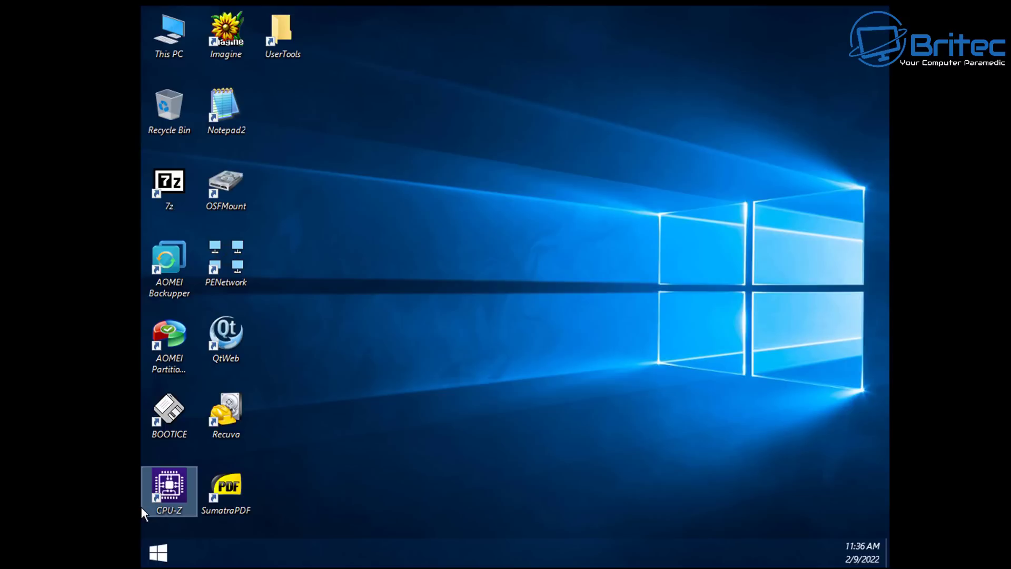
Shut down the WinPE session from the Start menu's power options.
click(157, 553)
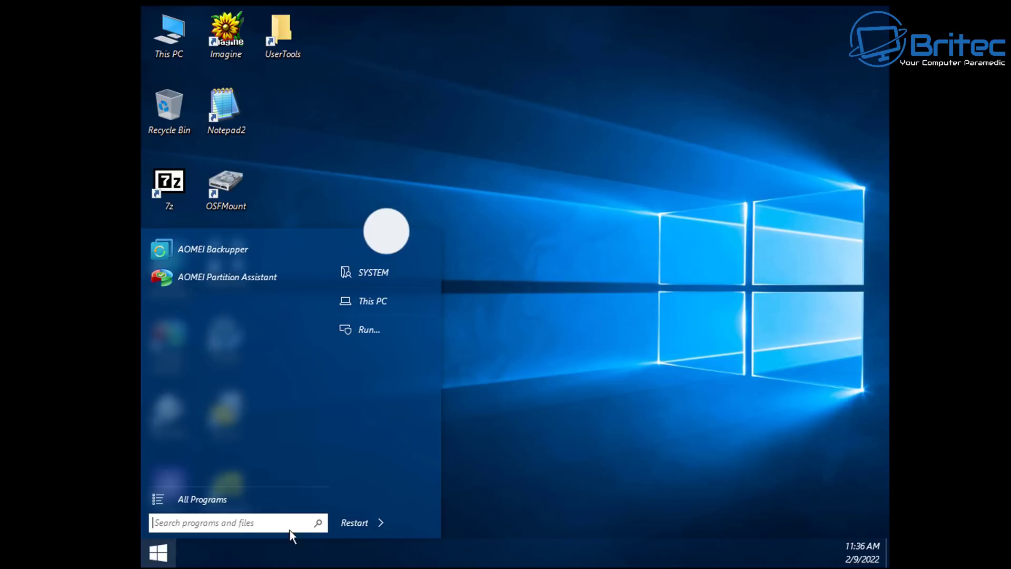
click(380, 523)
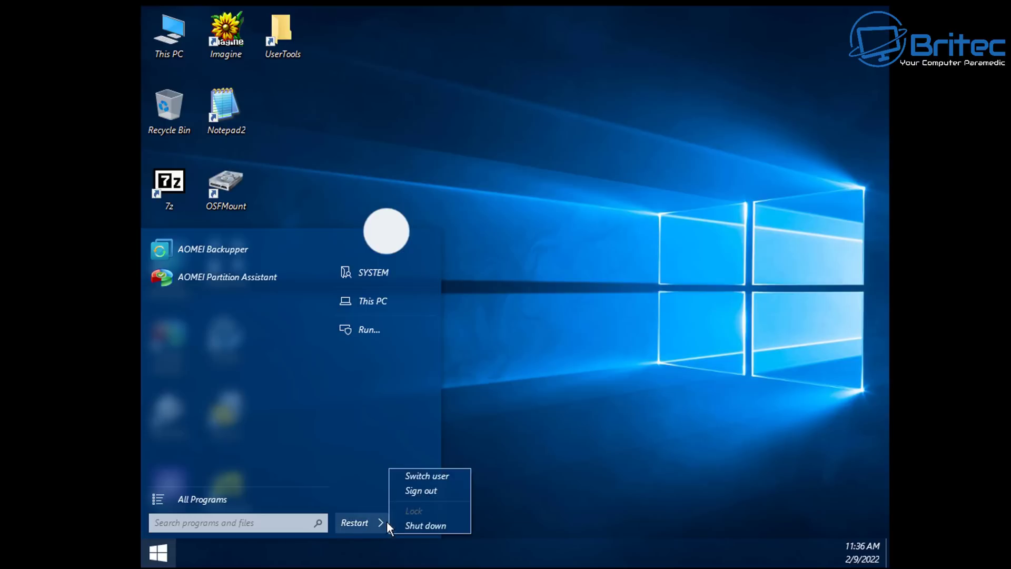
click(426, 525)
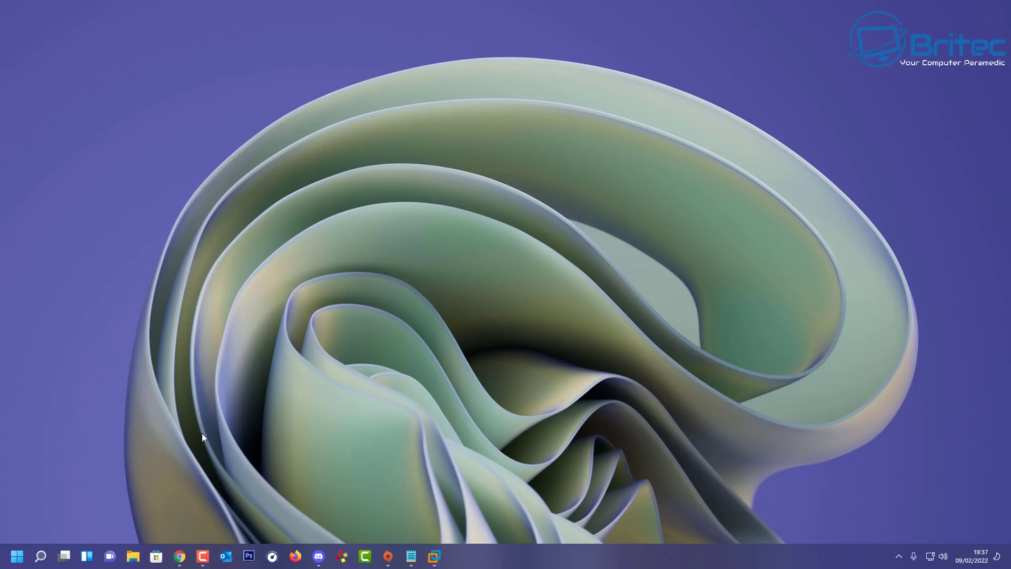